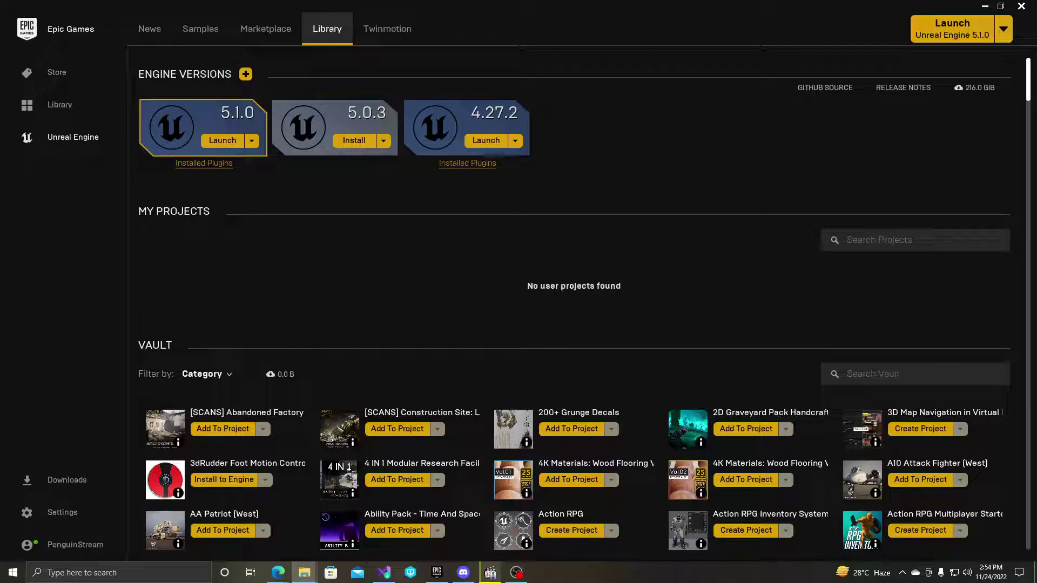
Bring the File Explorer window for the Unreal (H:) drive to the front.
{"action": "left_click", "coordinate": [304, 572]}
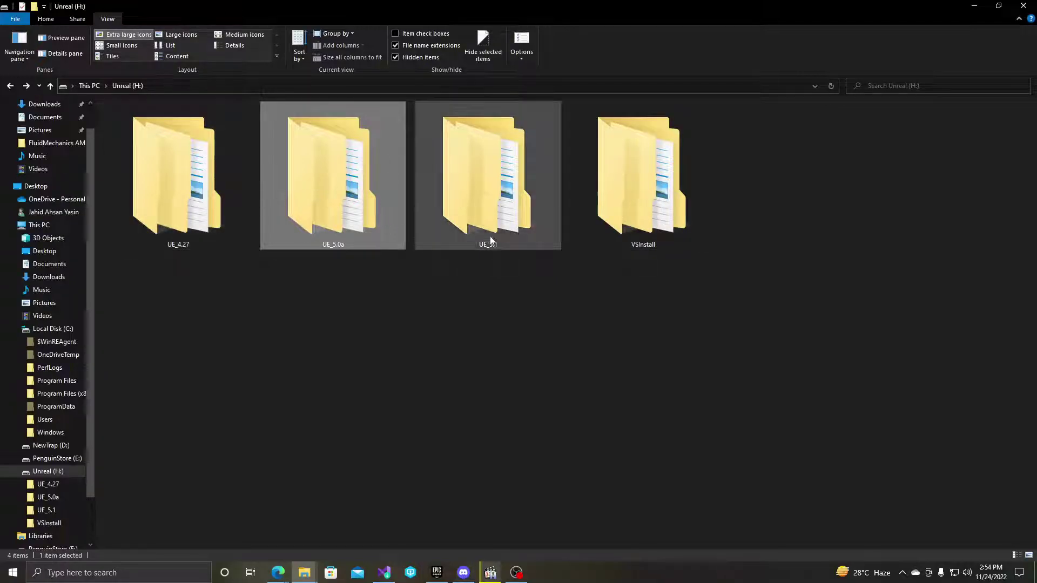
Browse UE_5.0a and its Engine folder, then go back to the launcher's engine library.
{"action": "left_click_drag", "start_coordinate": [838, 3], "coordinate": [655, 74]}
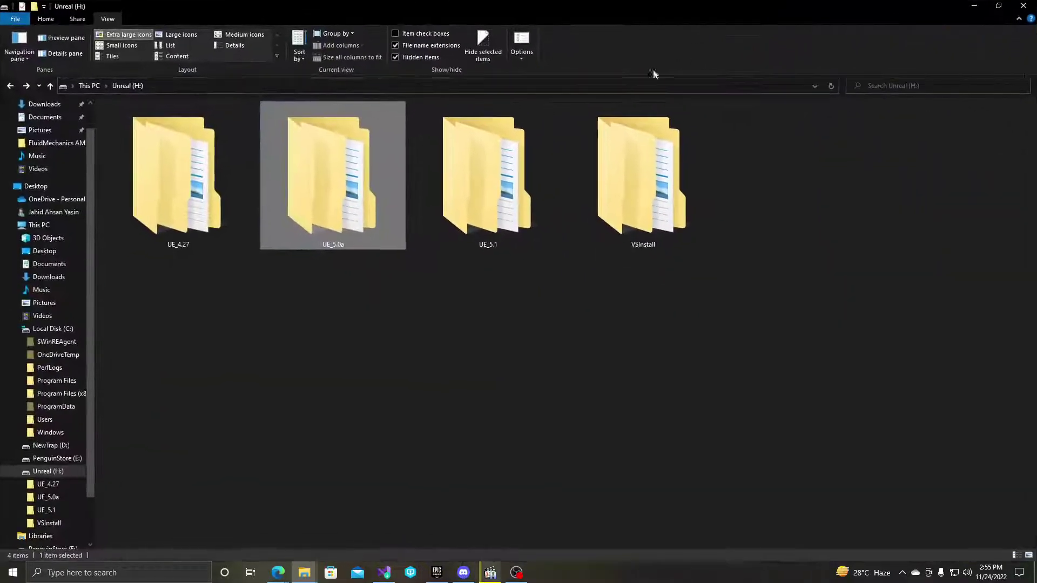
{"action": "double_click", "coordinate": [385, 168]}
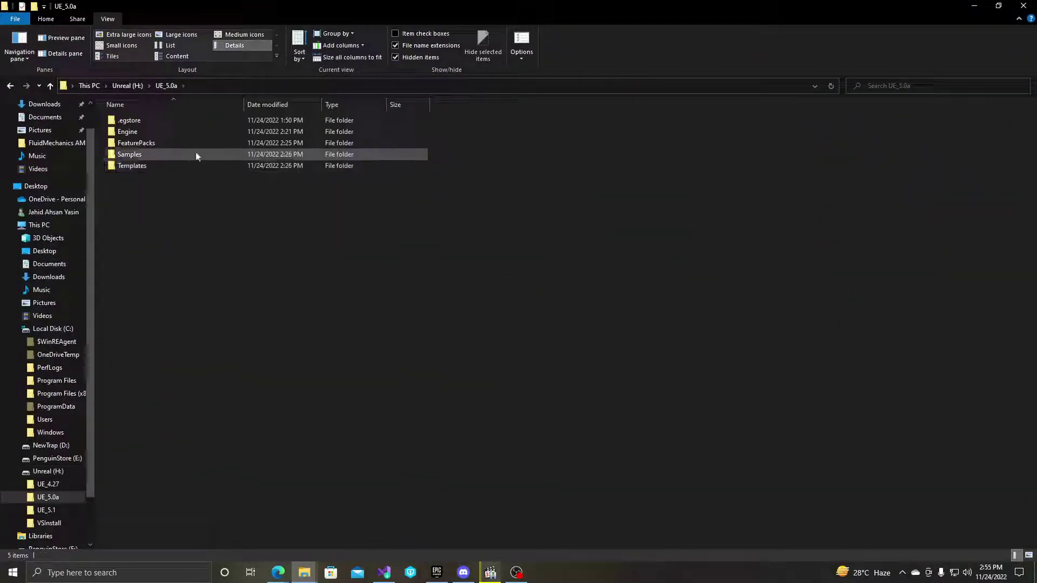
{"action": "double_click", "coordinate": [163, 136]}
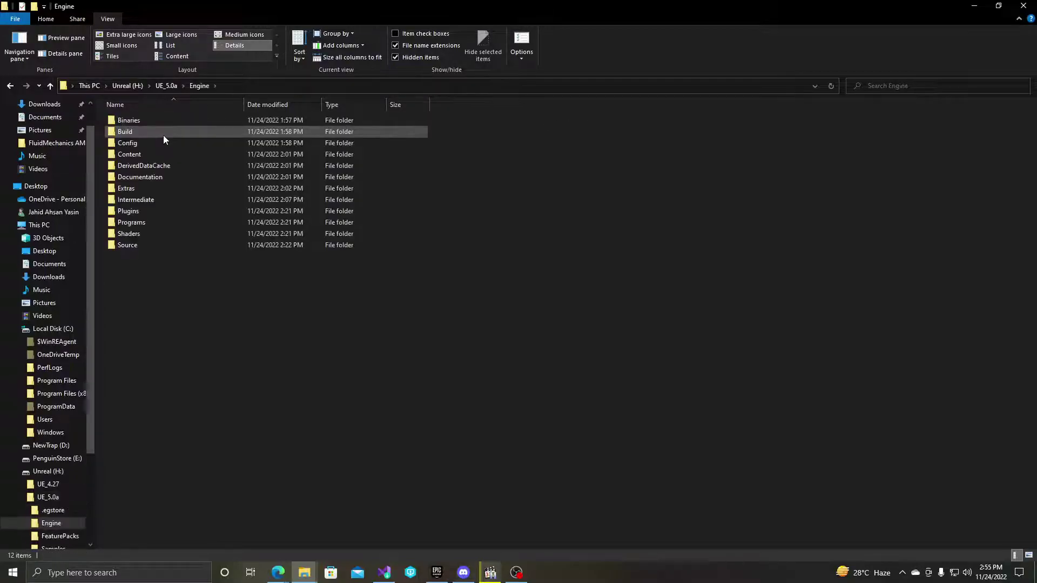
{"action": "left_click", "coordinate": [12, 84]}
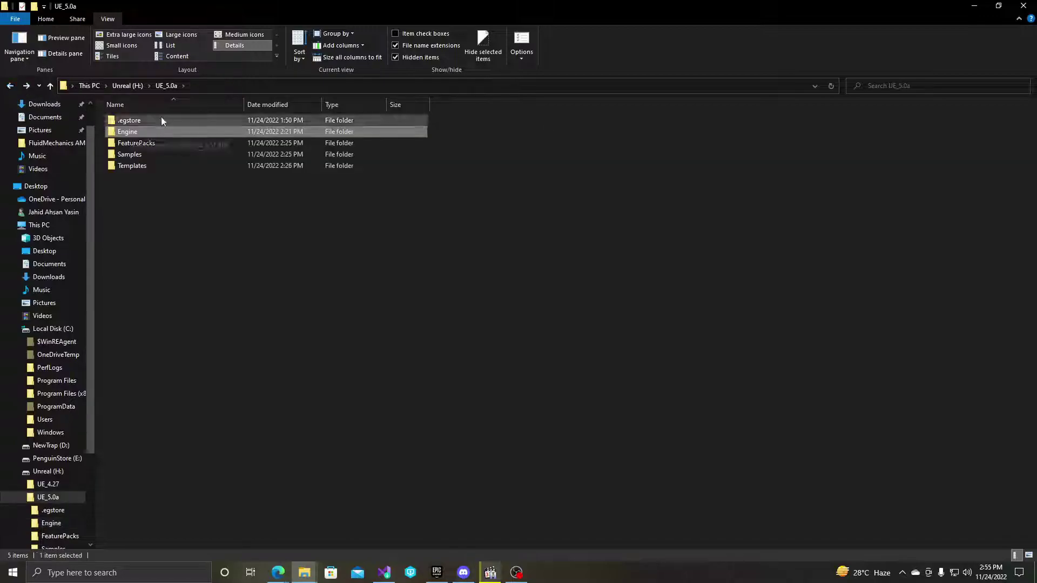
{"action": "left_click", "coordinate": [12, 85]}
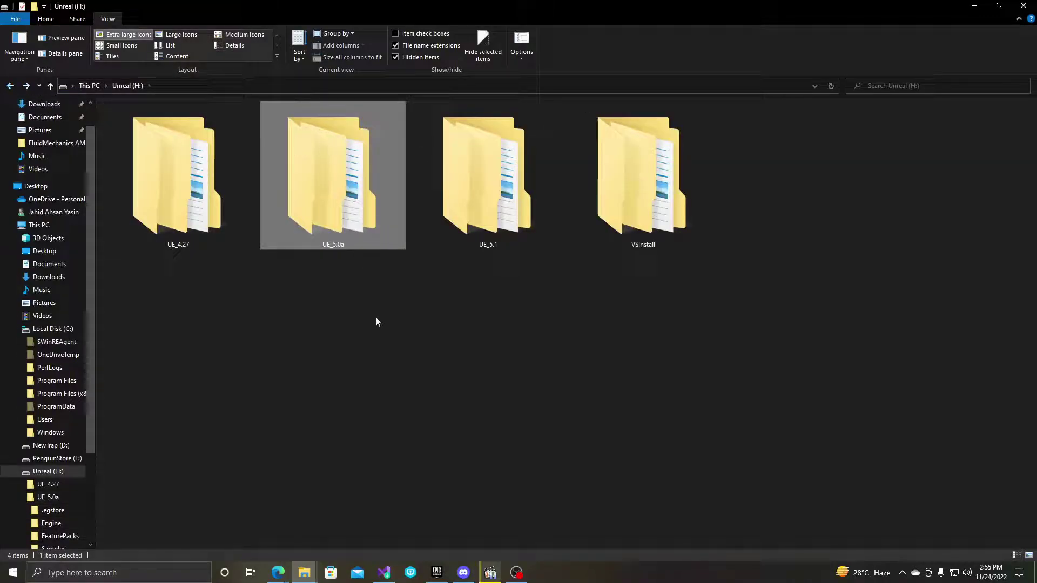
{"action": "left_click", "coordinate": [437, 572]}
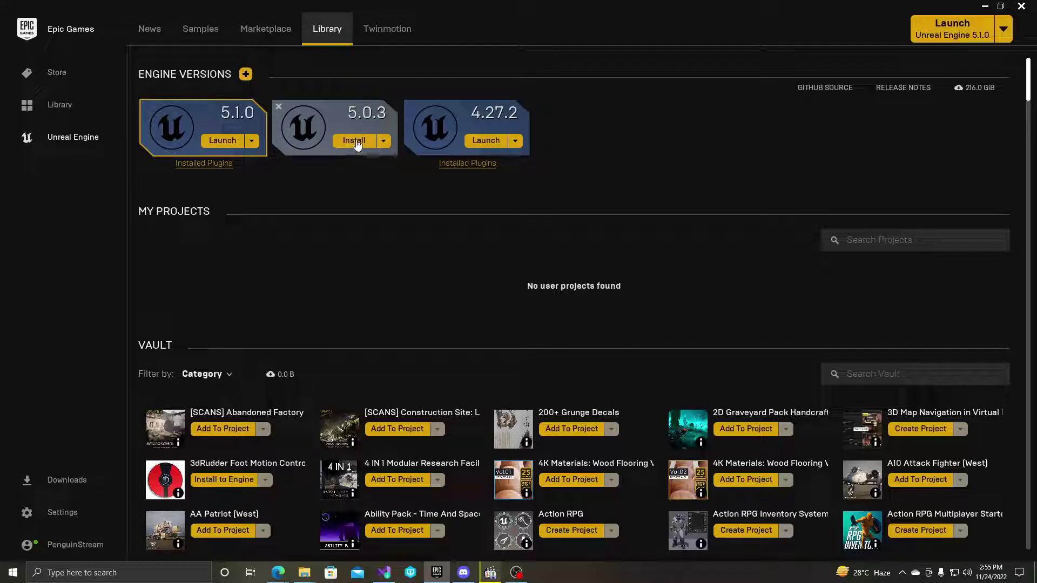
Start the 5.0.3 install, cancel the location prompt, and select UE_5.0a in File Explorer.
{"action": "left_click", "coordinate": [375, 143]}
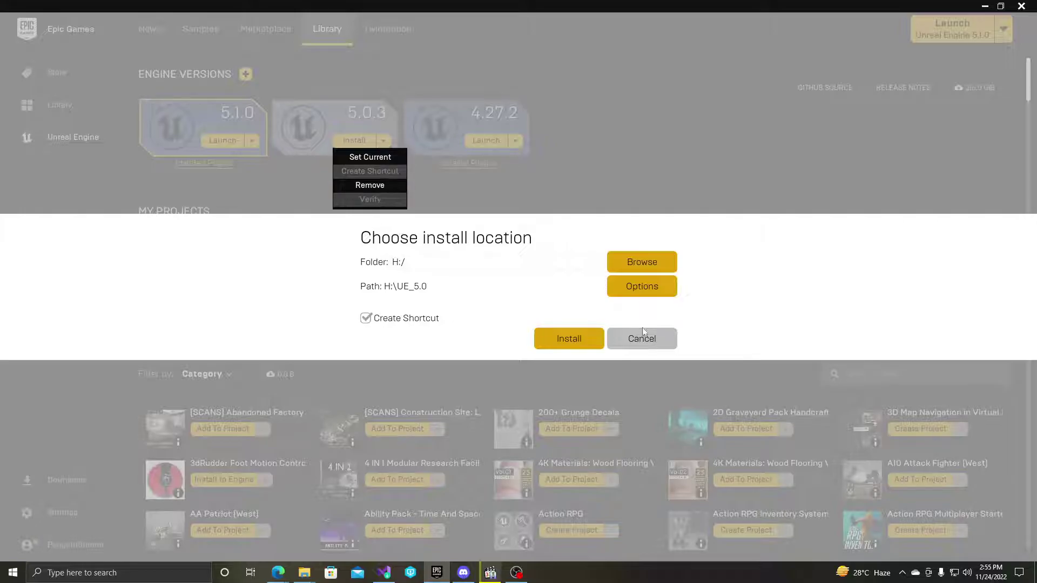
{"action": "left_click", "coordinate": [634, 337]}
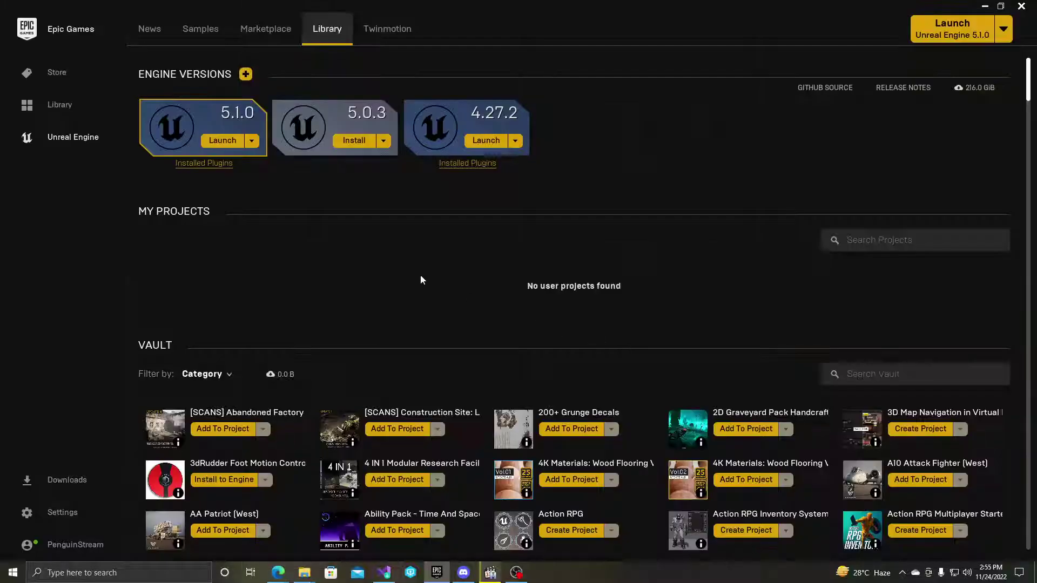
{"action": "left_click", "coordinate": [983, 7]}
{"action": "left_click", "coordinate": [333, 171]}
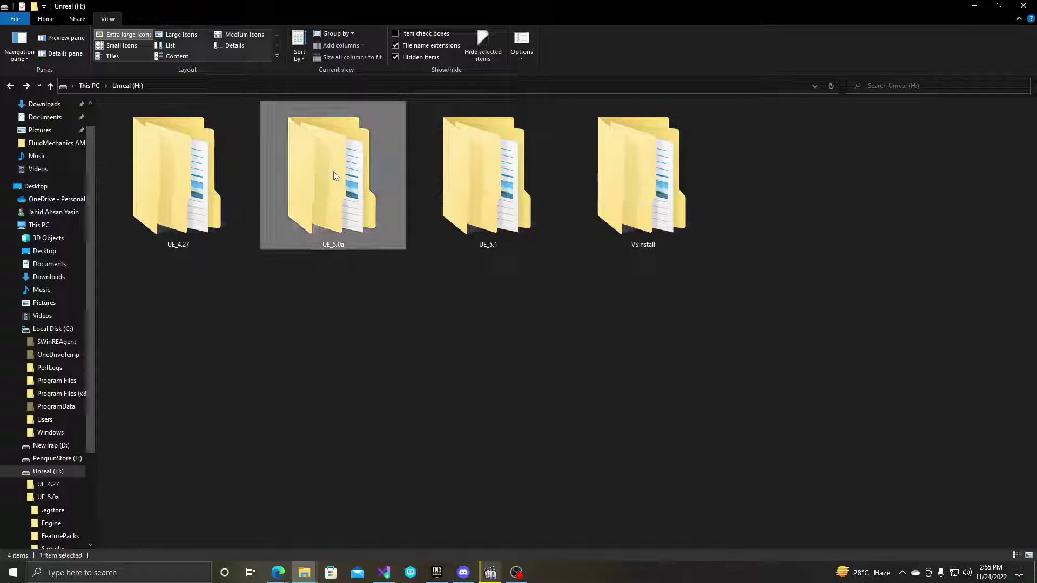
{"action": "left_click", "coordinate": [438, 573]}
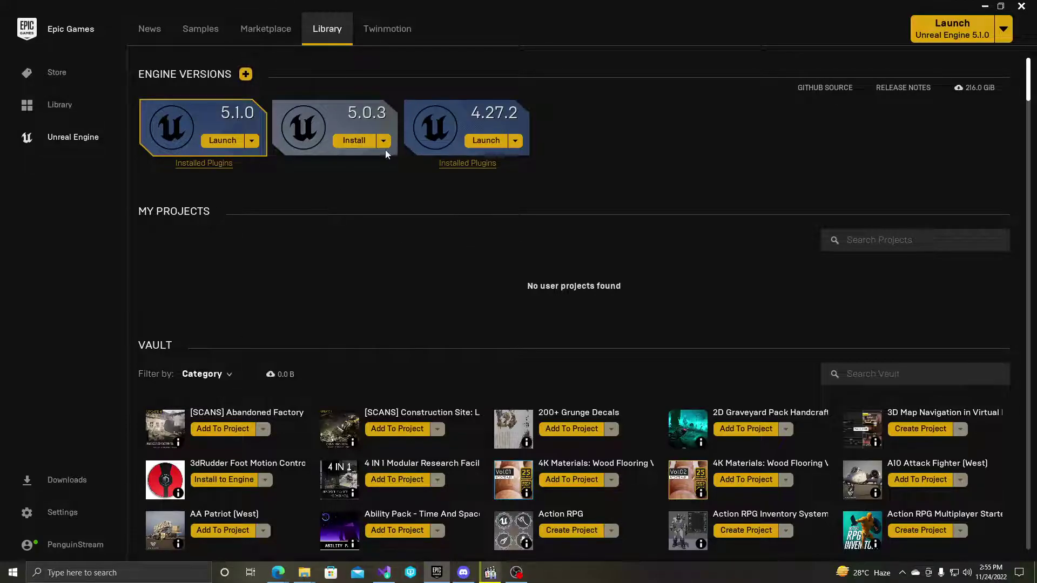
Install Unreal Engine 5.0.3 to H:\UE_5.0 and check its download progress.
{"action": "left_click", "coordinate": [354, 141]}
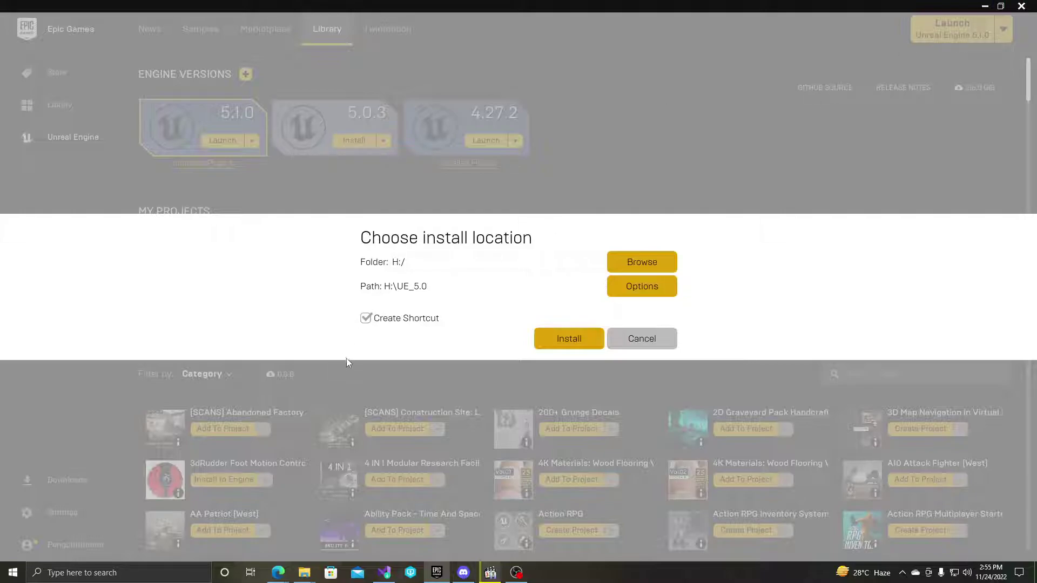
{"action": "left_click", "coordinate": [561, 339]}
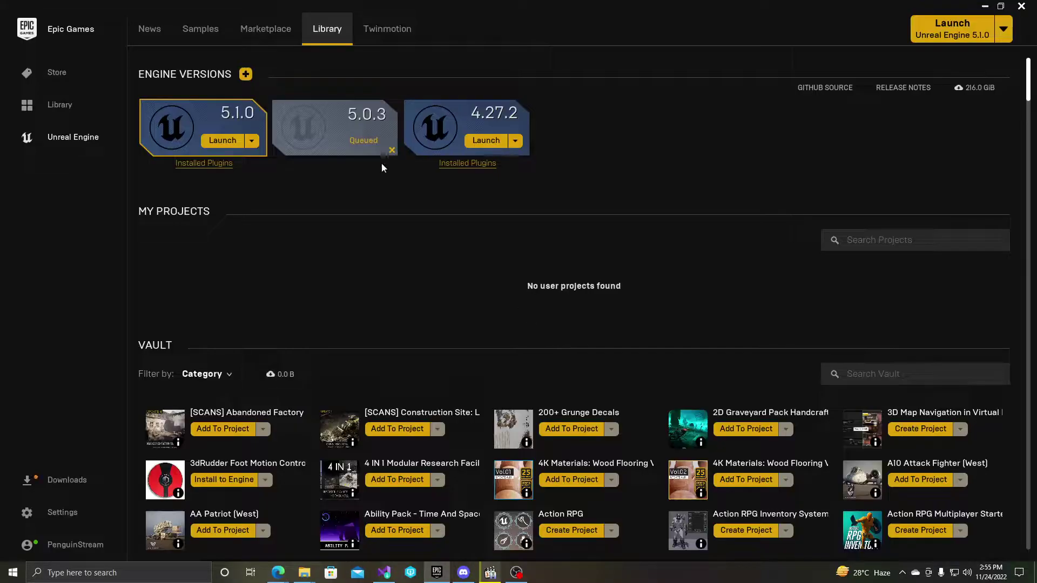
{"action": "left_click", "coordinate": [57, 480]}
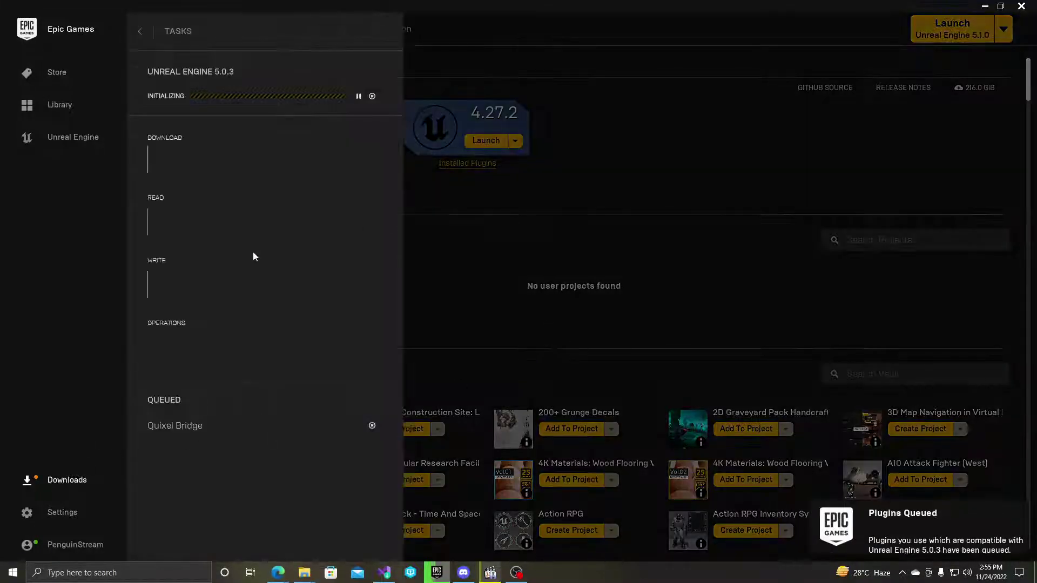
{"action": "left_click", "coordinate": [478, 249]}
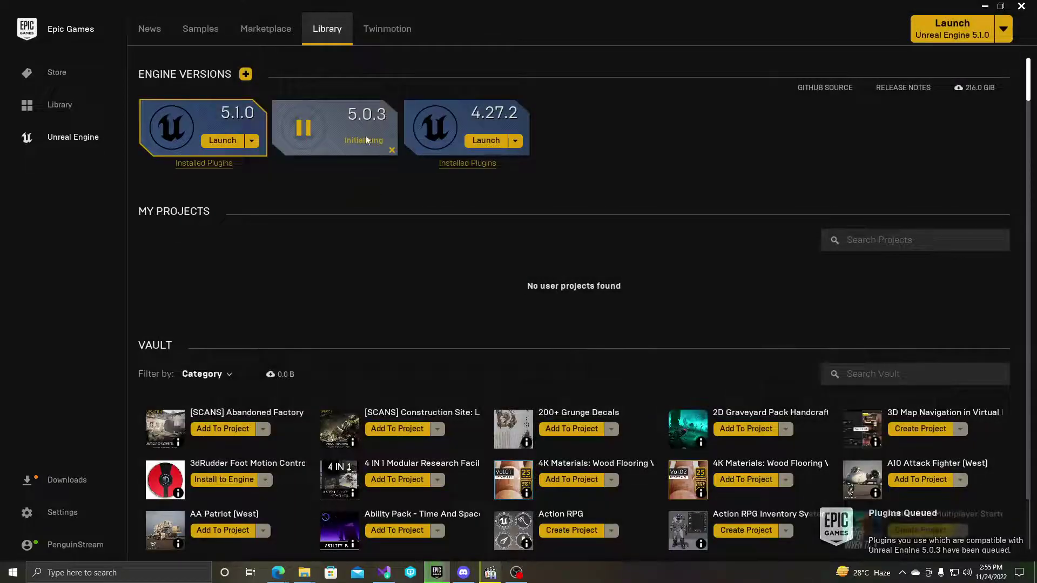
Revisit UE_5.0a in File Explorer, then check the 5.0.3 download progress in the launcher.
{"action": "mouse_move", "coordinate": [304, 573]}
{"action": "left_click", "coordinate": [337, 501]}
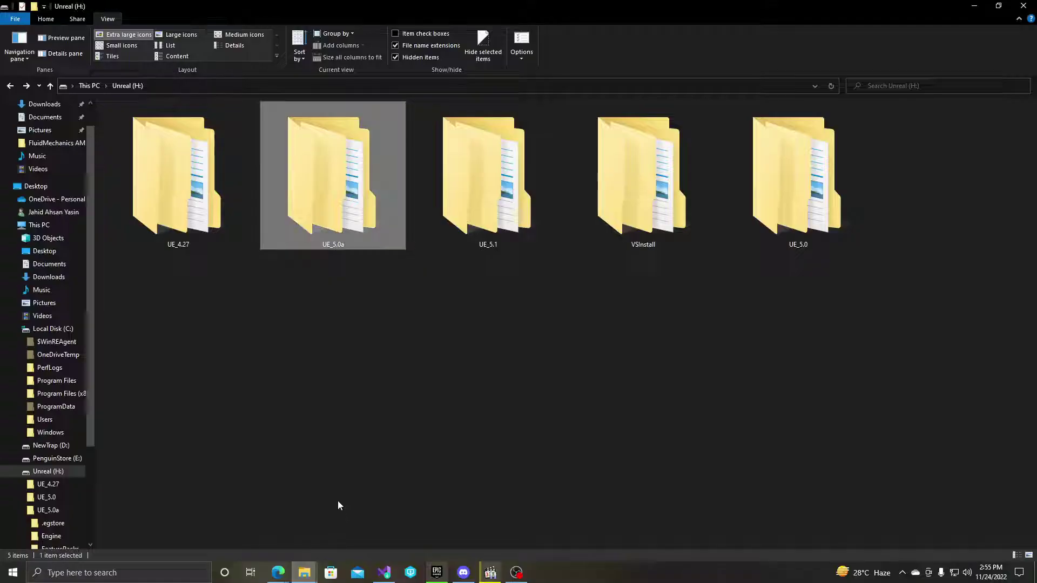
{"action": "double_click", "coordinate": [354, 215]}
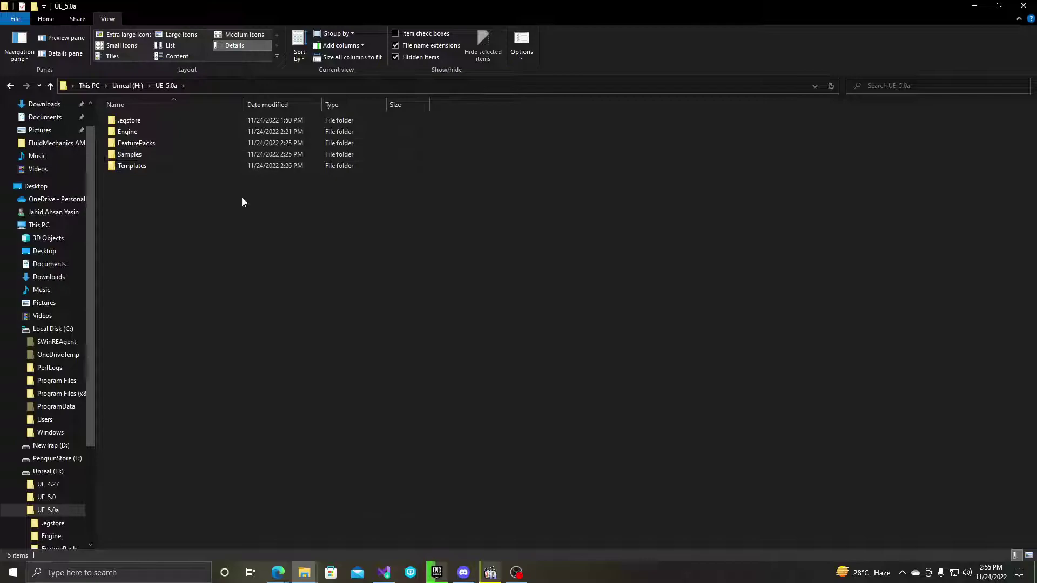
{"action": "left_click", "coordinate": [11, 86]}
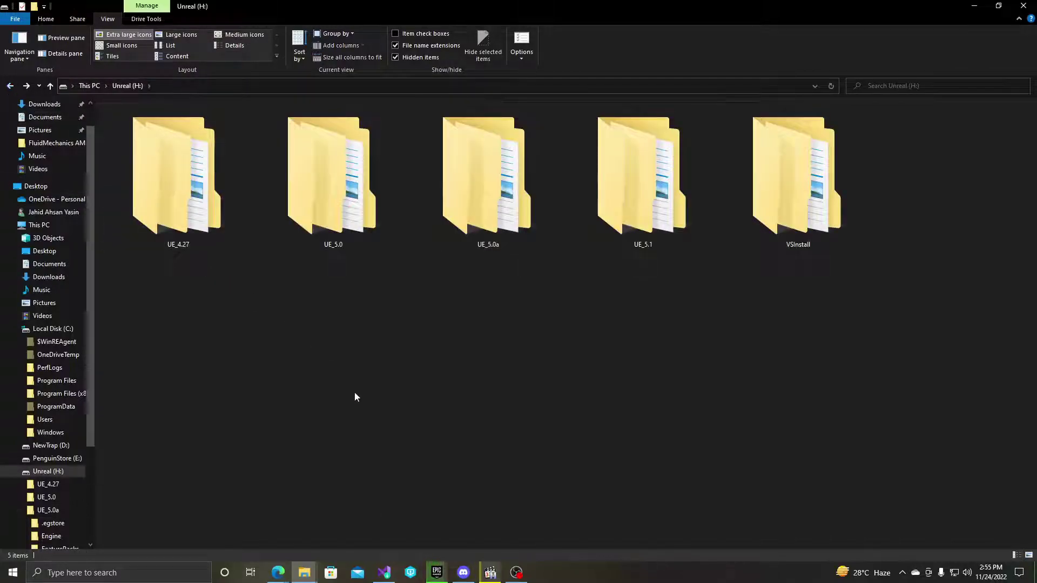
{"action": "left_click", "coordinate": [436, 573]}
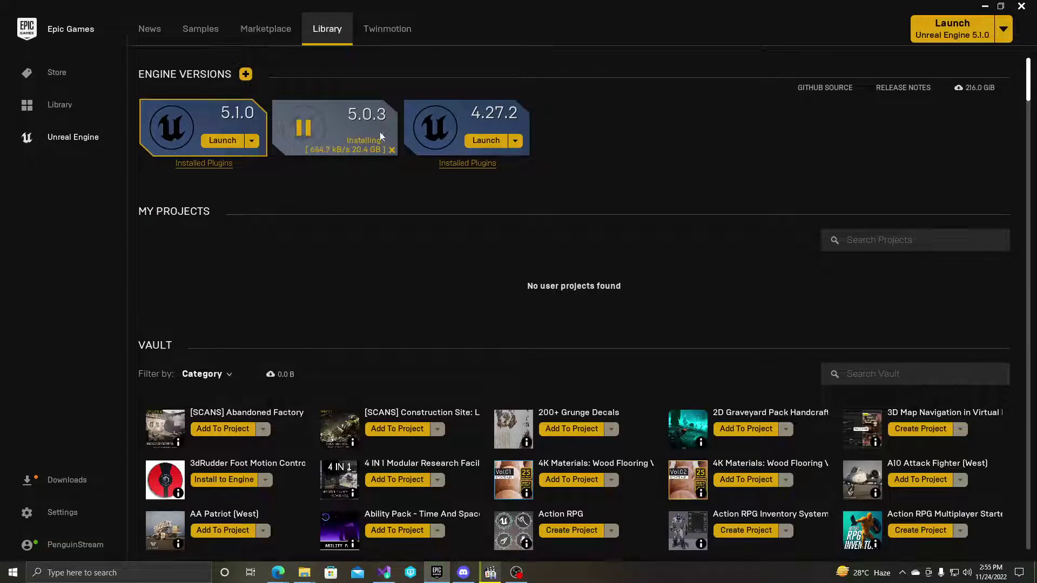
{"action": "left_click", "coordinate": [28, 481]}
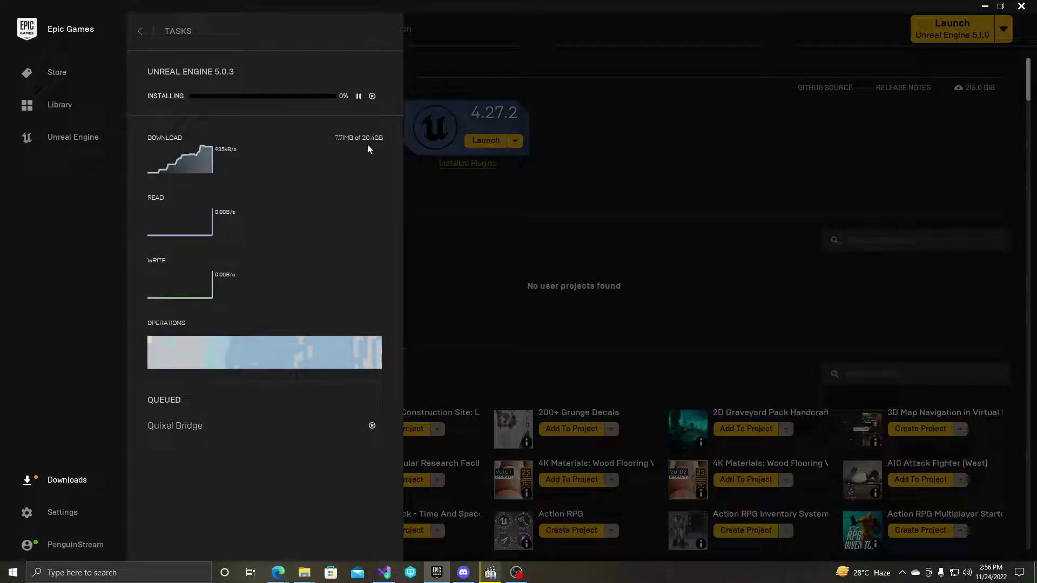
{"action": "left_click", "coordinate": [951, 26]}
Open the new H:\UE_5.0 folder, which holds only .egstore, then return to the drive.
{"action": "left_click", "coordinate": [984, 5]}
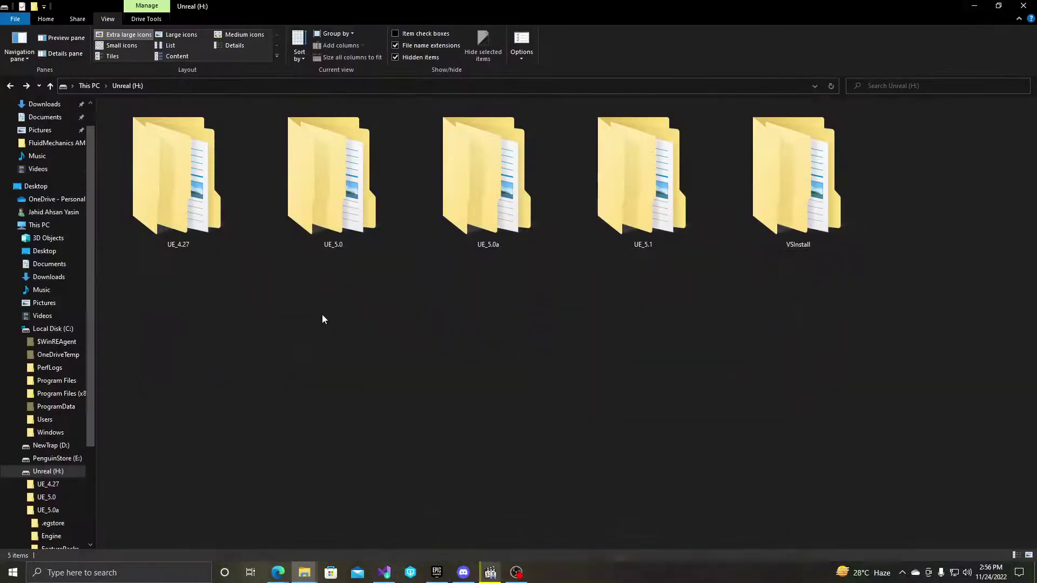
{"action": "left_click", "coordinate": [336, 219]}
{"action": "double_click", "coordinate": [362, 195]}
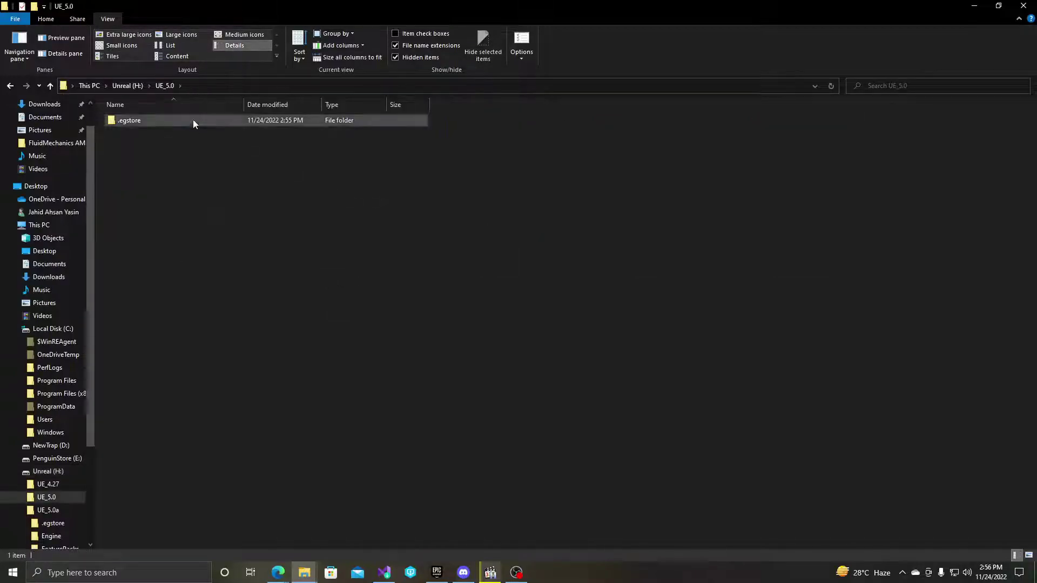
{"action": "left_click", "coordinate": [10, 85]}
Cancel the Unreal Engine 5.0.3 install task in Downloads and go back to the Library.
{"action": "left_click", "coordinate": [436, 572]}
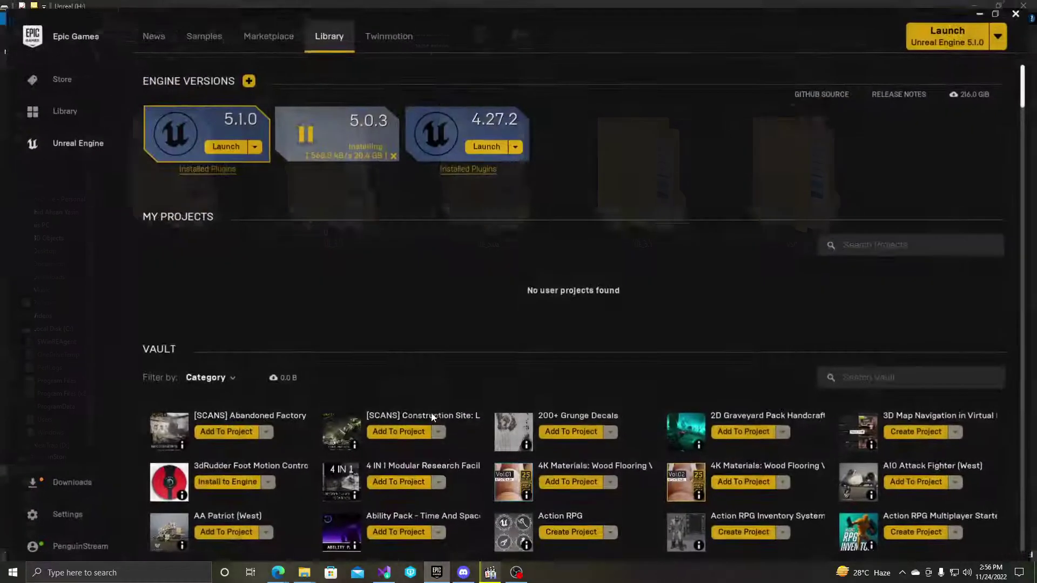
{"action": "left_click", "coordinate": [68, 486]}
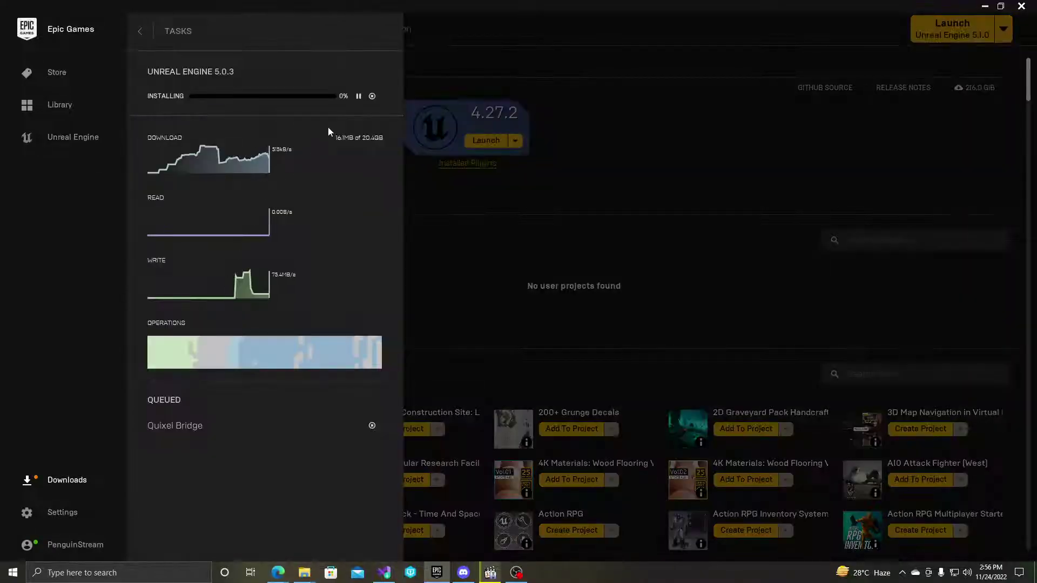
{"action": "left_click", "coordinate": [372, 96]}
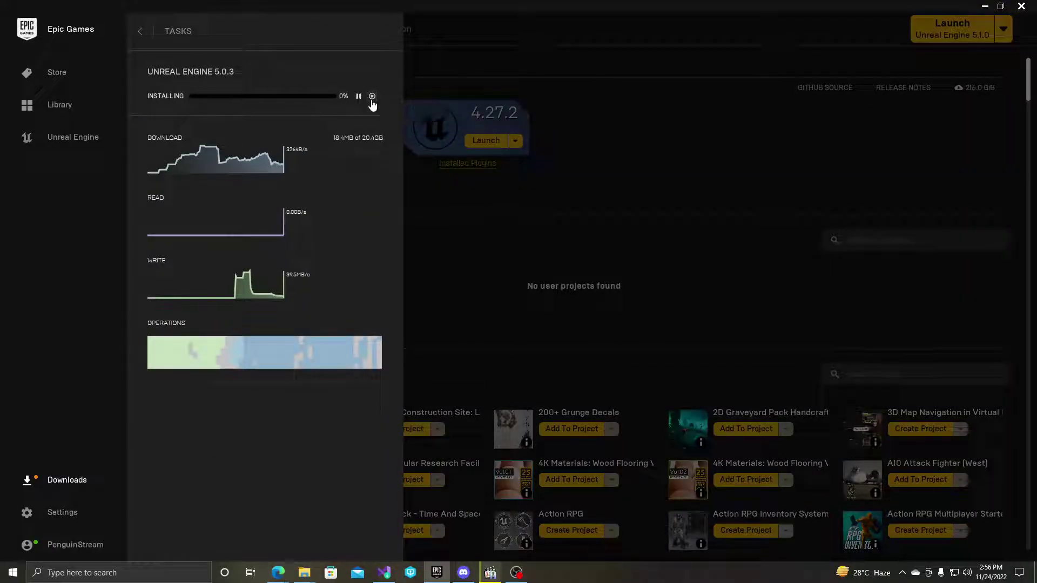
{"action": "left_click", "coordinate": [158, 45]}
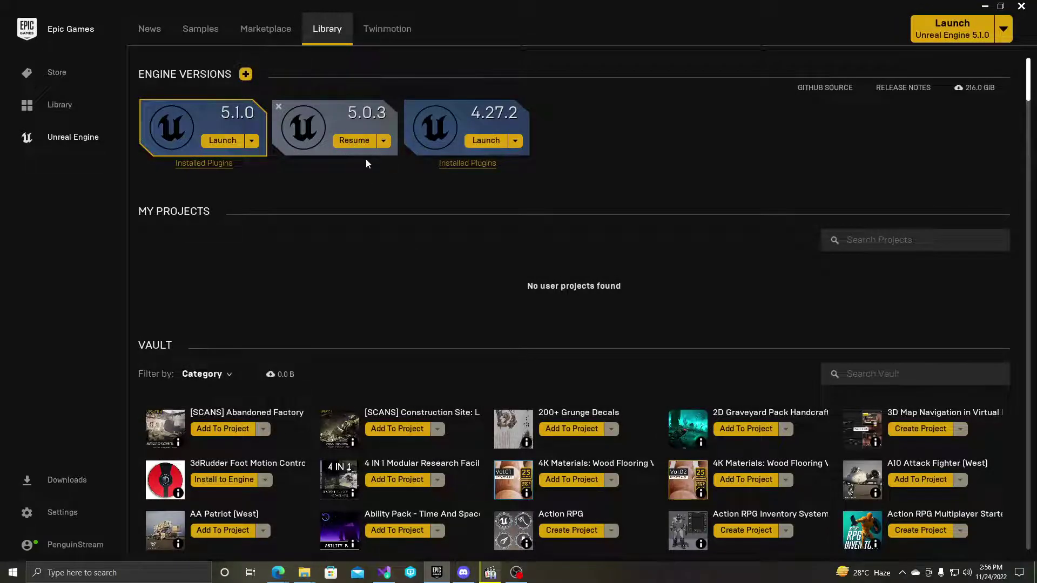
Select the Engine, FeaturePacks, Samples and Templates folders inside UE_5.0a.
{"action": "left_click", "coordinate": [984, 6]}
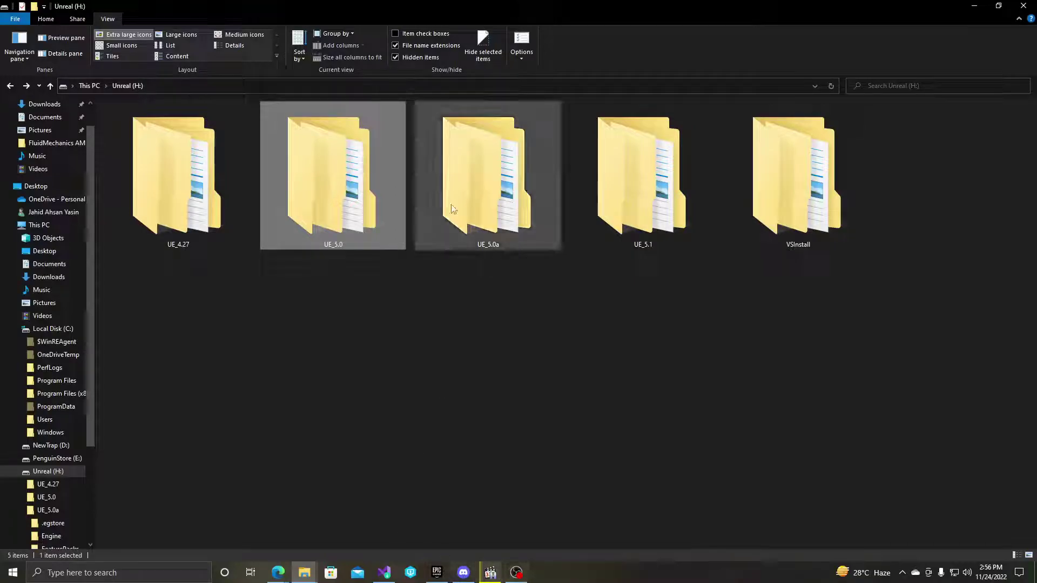
{"action": "left_click", "coordinate": [439, 573]}
{"action": "left_click", "coordinate": [438, 573]}
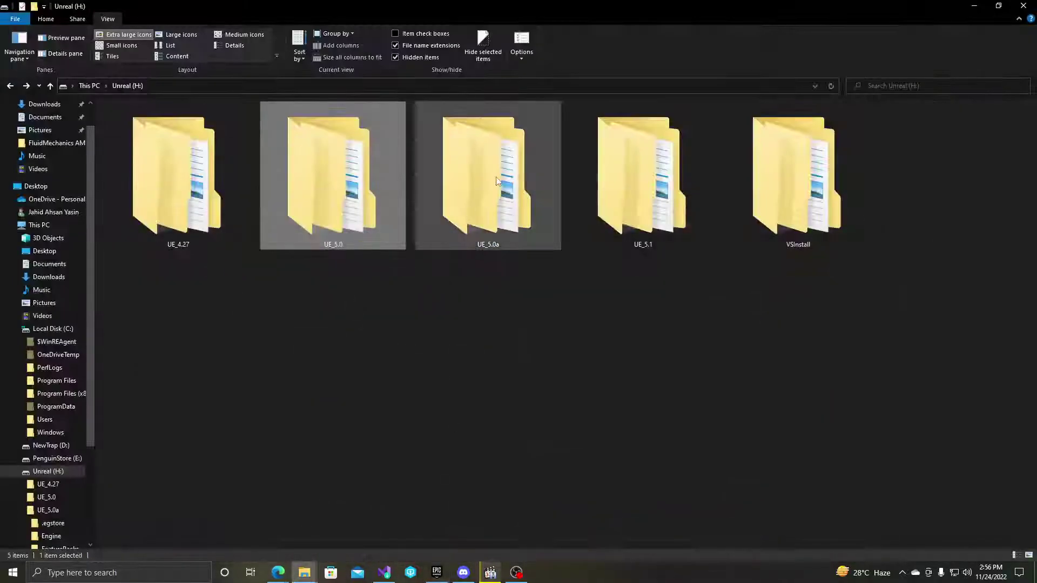
{"action": "double_click", "coordinate": [496, 177]}
{"action": "left_click_drag", "start_coordinate": [147, 203], "coordinate": [134, 130]}
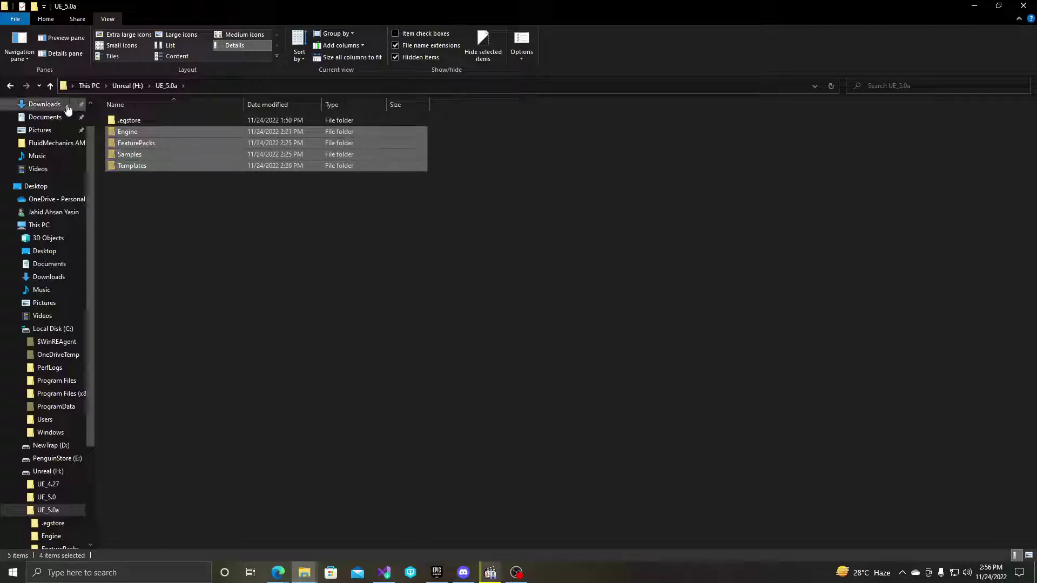
Paste the four folders into H:\UE_5.0 and switch back to the launcher.
{"action": "left_click", "coordinate": [49, 85]}
{"action": "double_click", "coordinate": [363, 191]}
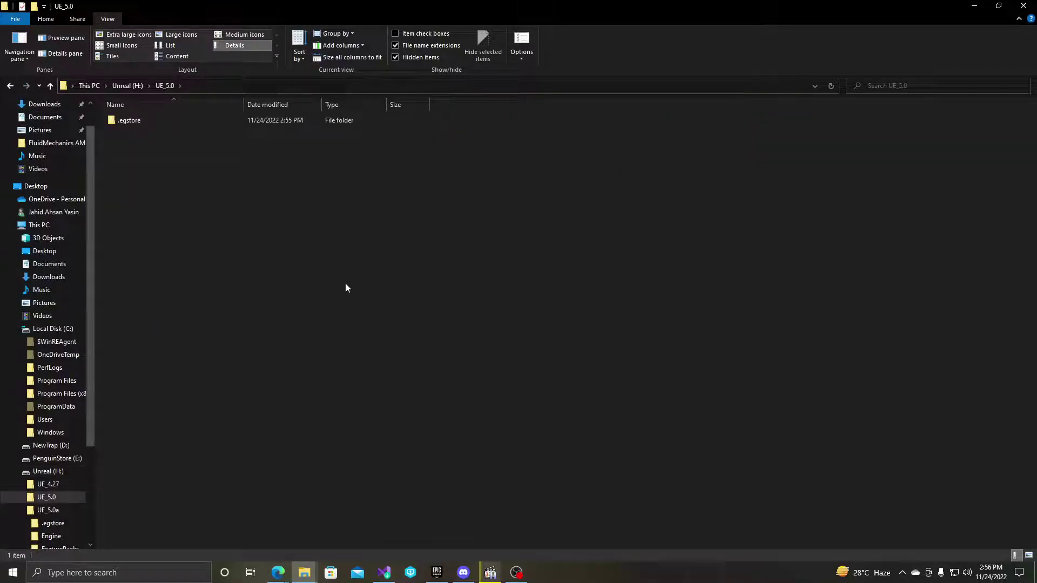
{"action": "key", "text": "ctrl+v"}
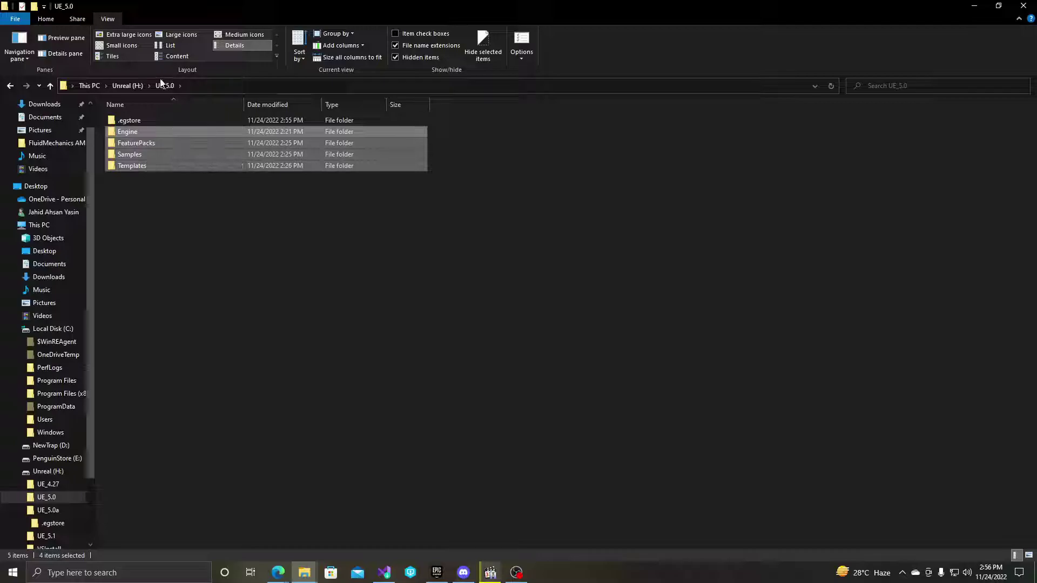
{"action": "left_click", "coordinate": [10, 85]}
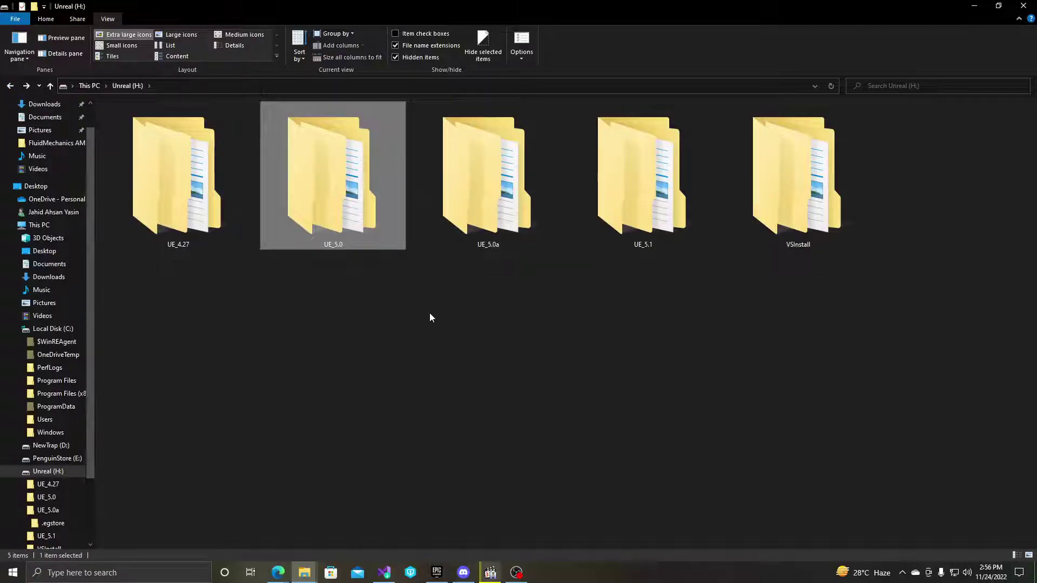
{"action": "left_click", "coordinate": [436, 573]}
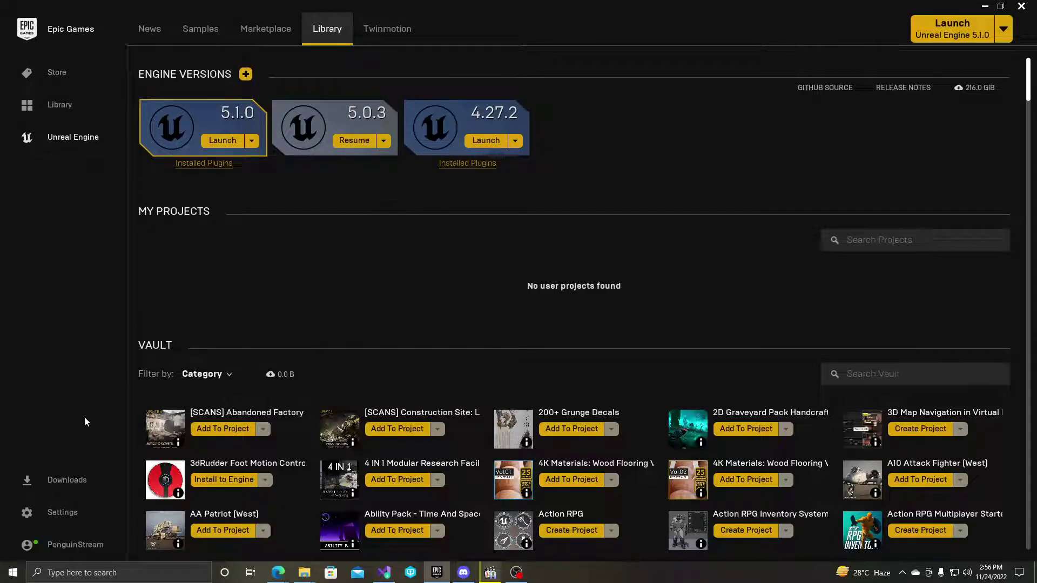
Watch the 5.0.3 verification progress in Downloads until it reaches 100%.
{"action": "left_click", "coordinate": [73, 479]}
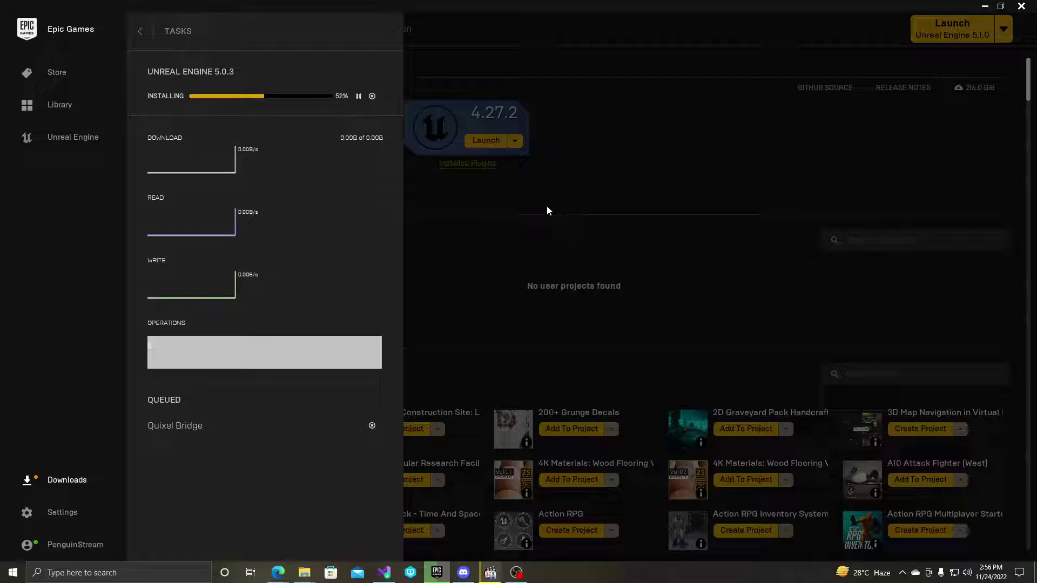
{"action": "left_click", "coordinate": [141, 34]}
{"action": "left_click", "coordinate": [44, 479]}
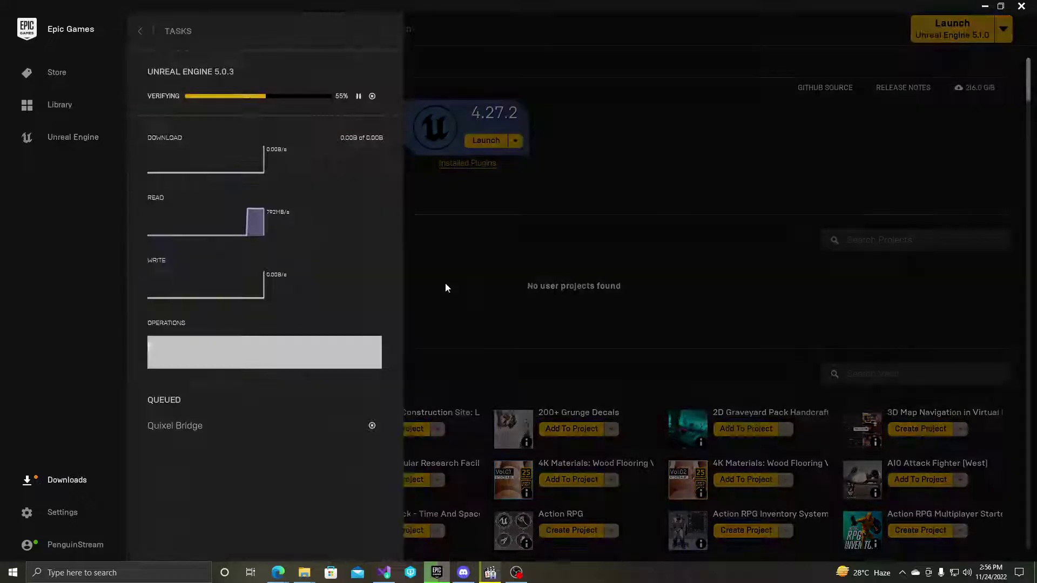
{"action": "left_click", "coordinate": [166, 37]}
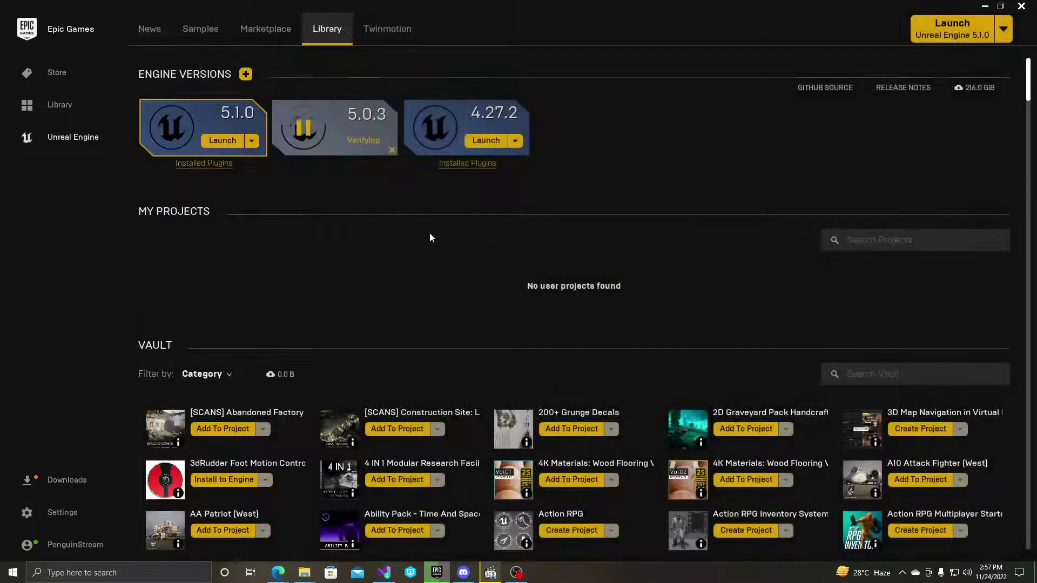
{"action": "scroll", "coordinate": [697, 325], "scroll_direction": "down", "scroll_amount": 1}
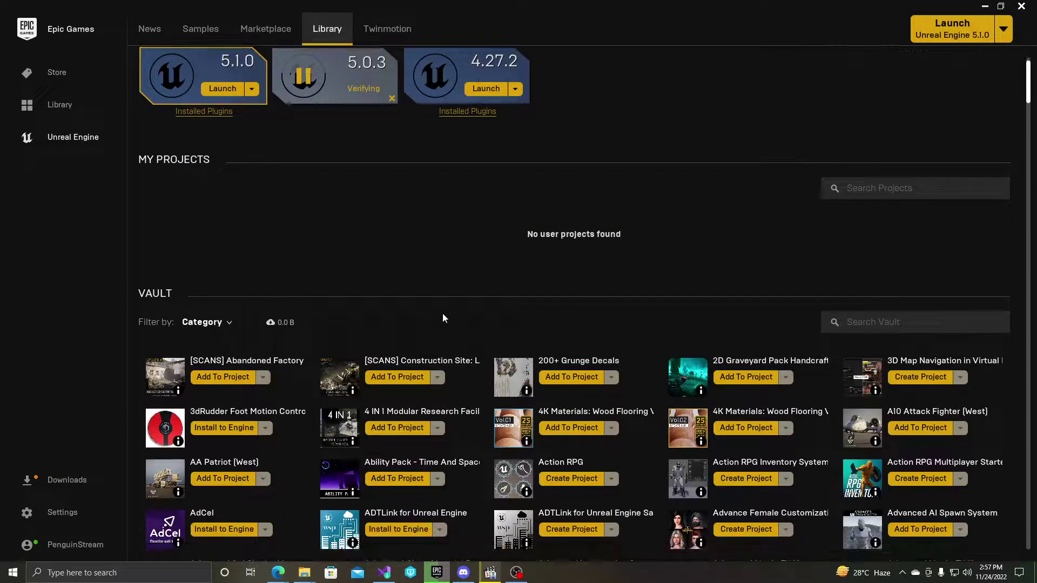
{"action": "scroll", "coordinate": [411, 302], "scroll_direction": "up", "scroll_amount": 1}
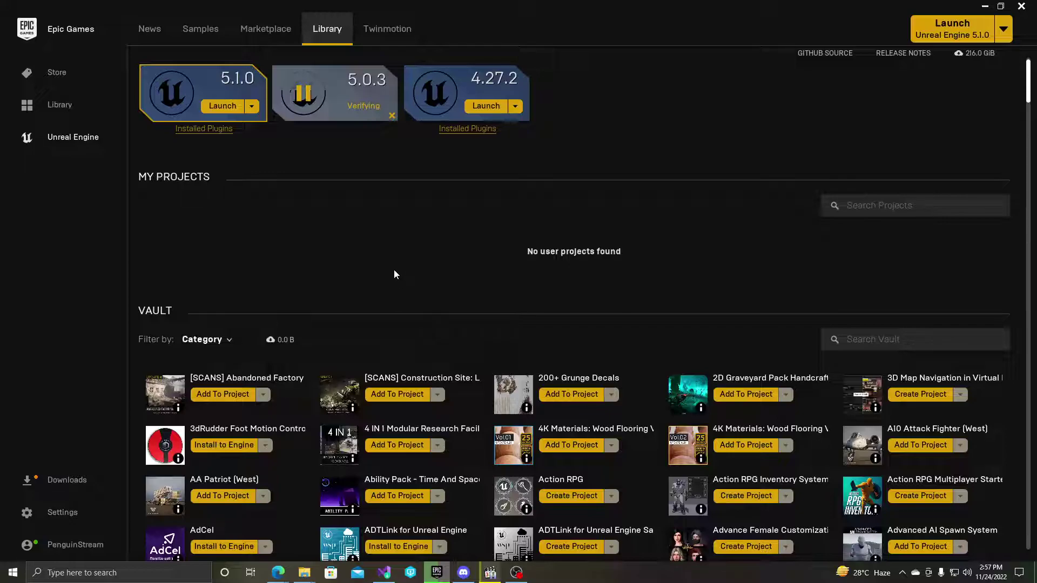
{"action": "scroll", "coordinate": [393, 270], "scroll_direction": "up", "scroll_amount": 1}
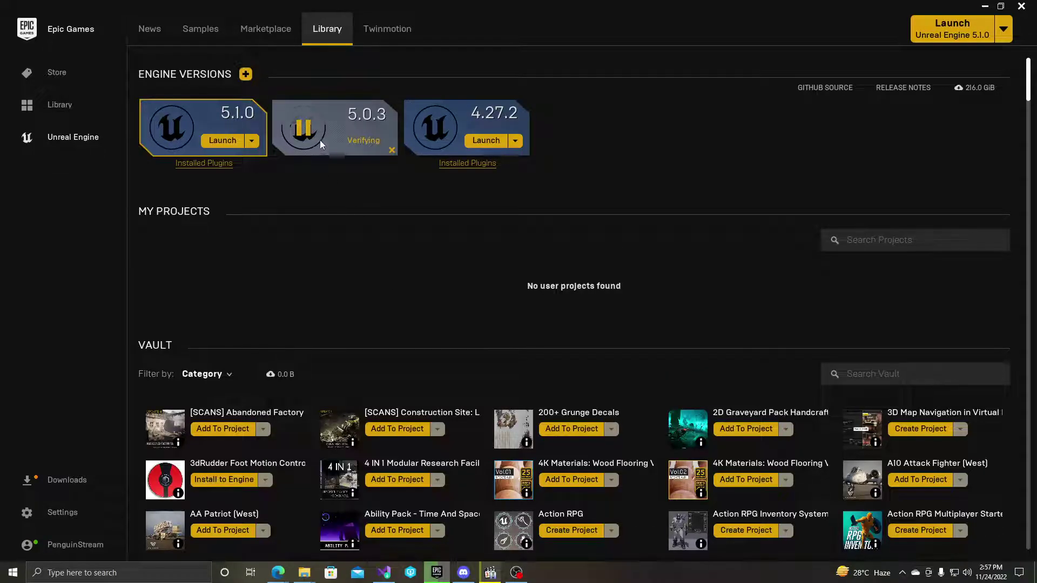
{"action": "left_click", "coordinate": [60, 479]}
{"action": "left_click", "coordinate": [536, 245]}
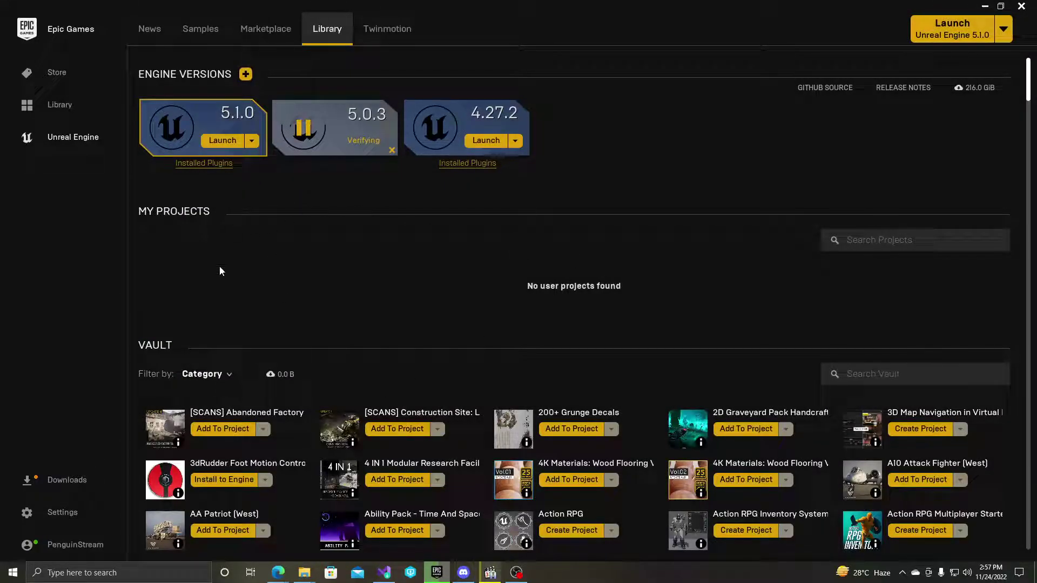
{"action": "left_click", "coordinate": [60, 480]}
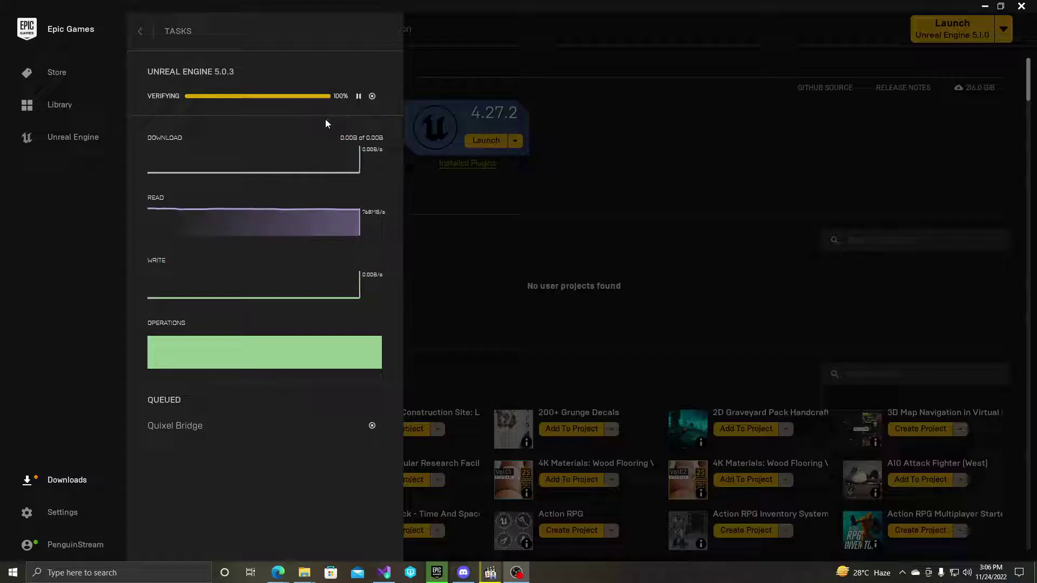
Check Downloads as 5.0.3 finishes cleanup and starts installing the remaining data.
{"action": "left_click", "coordinate": [140, 32]}
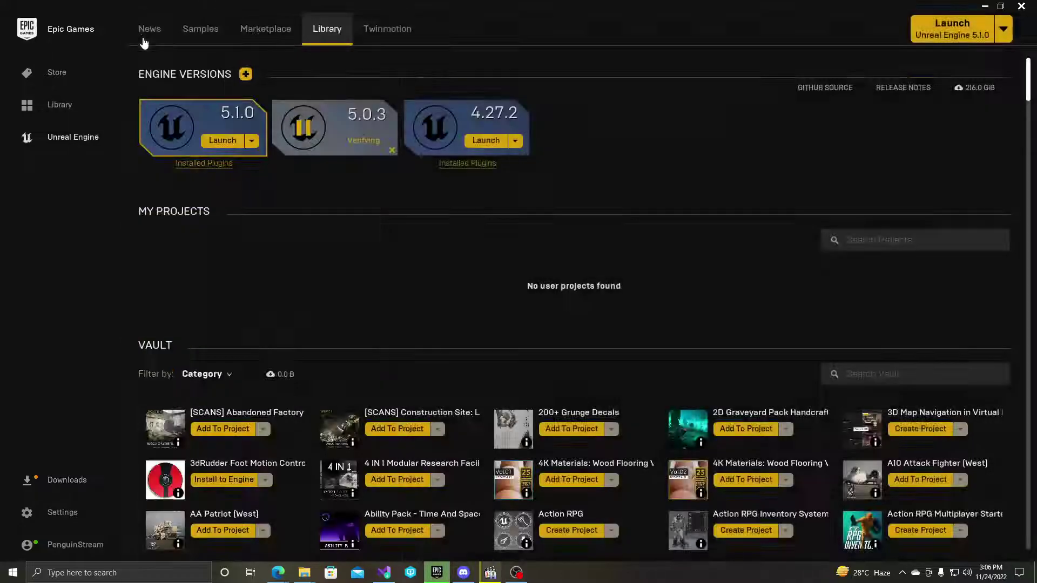
{"action": "left_click", "coordinate": [68, 485]}
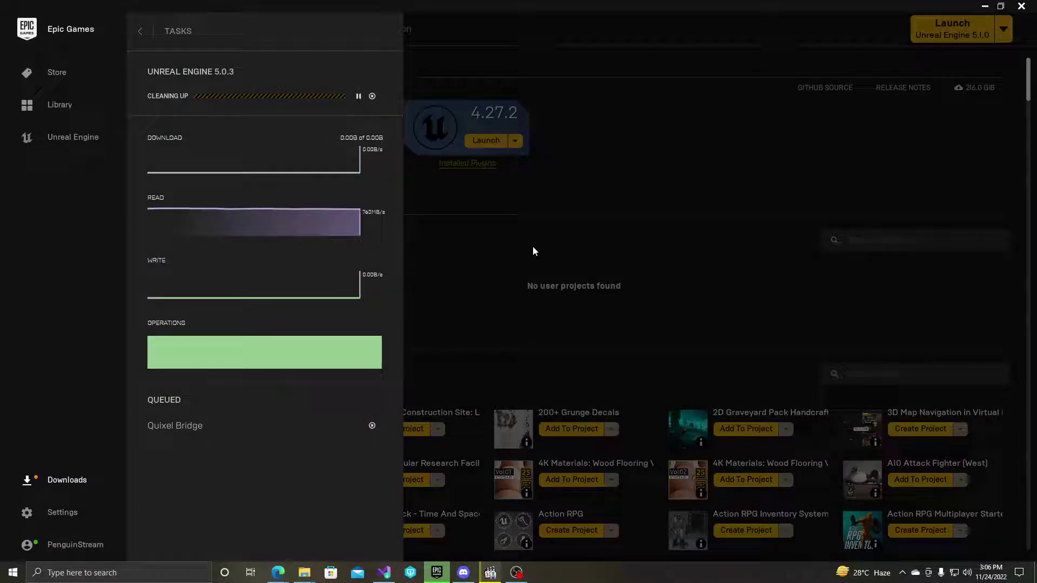
{"action": "left_click", "coordinate": [488, 244]}
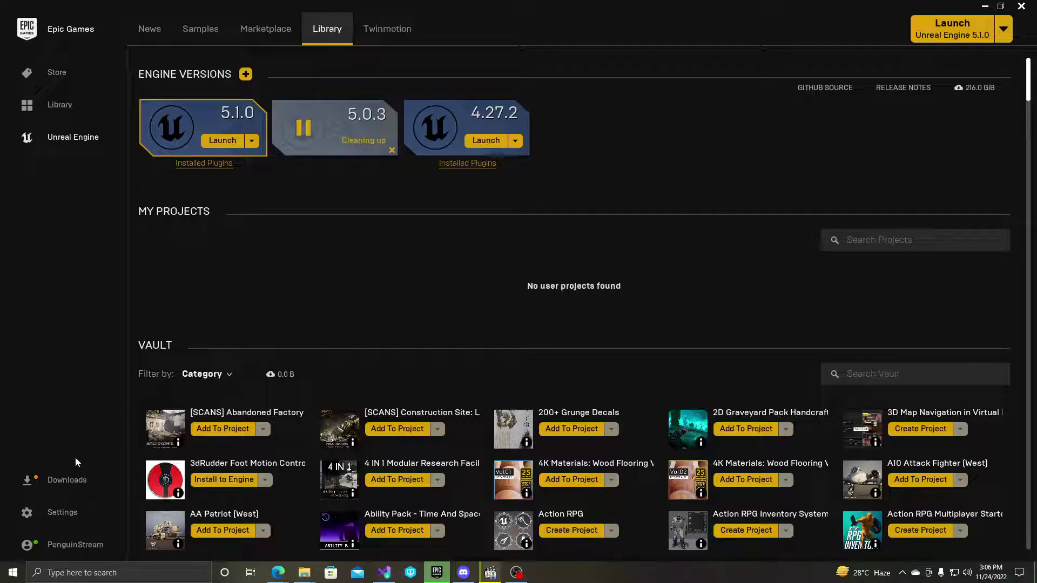
{"action": "left_click", "coordinate": [53, 479]}
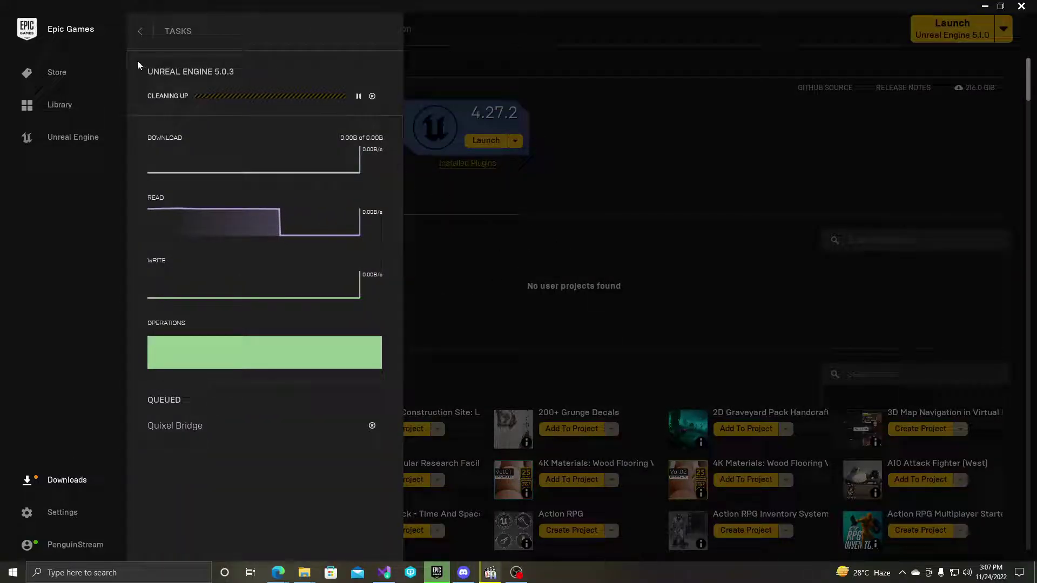
{"action": "left_click", "coordinate": [140, 31]}
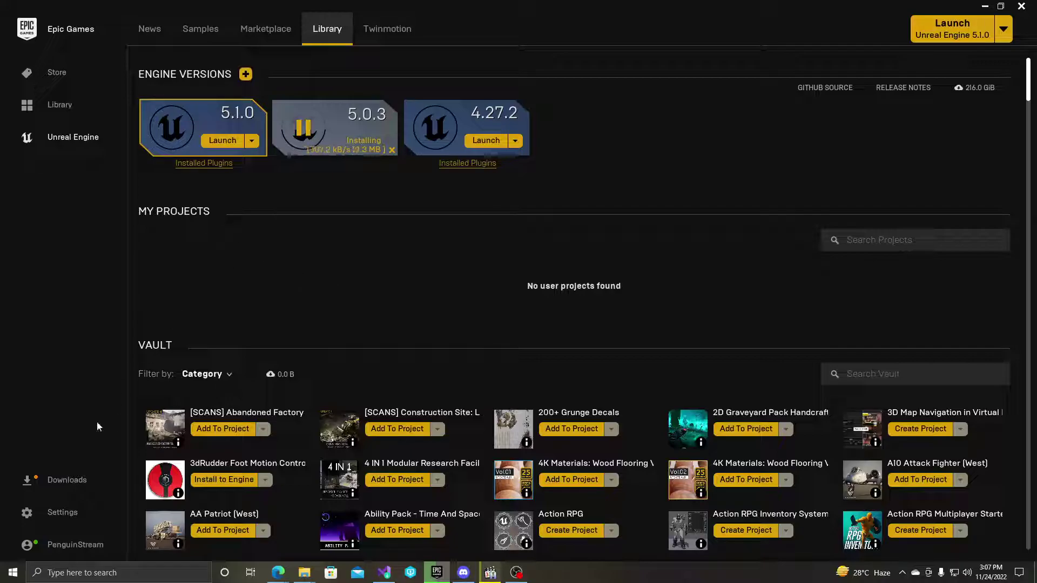
Monitor the 5.0.3 install progress in Downloads until its card shows Launch.
{"action": "left_click", "coordinate": [65, 480]}
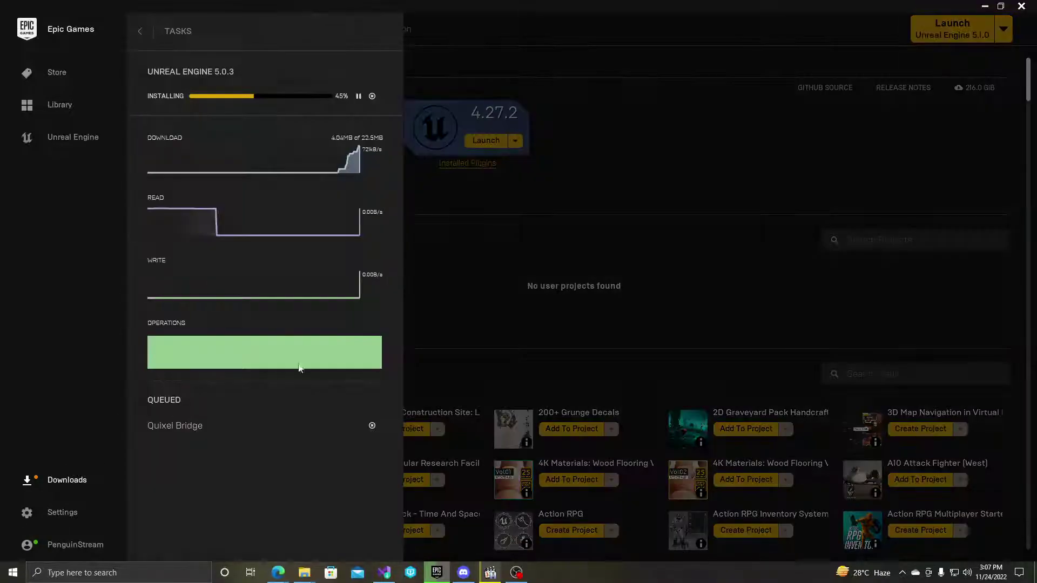
{"action": "left_click", "coordinate": [481, 285]}
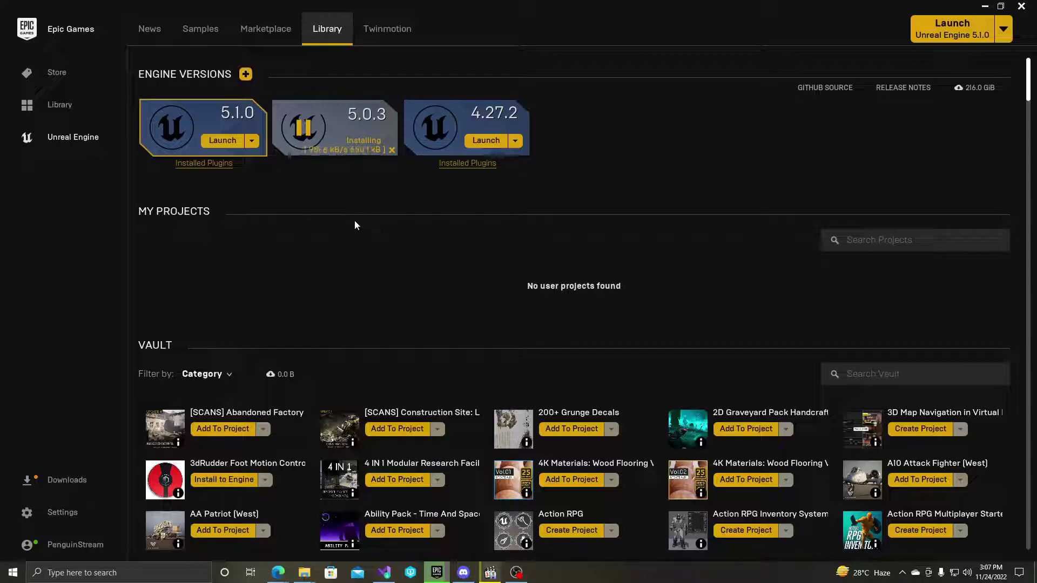
{"action": "left_click", "coordinate": [67, 480]}
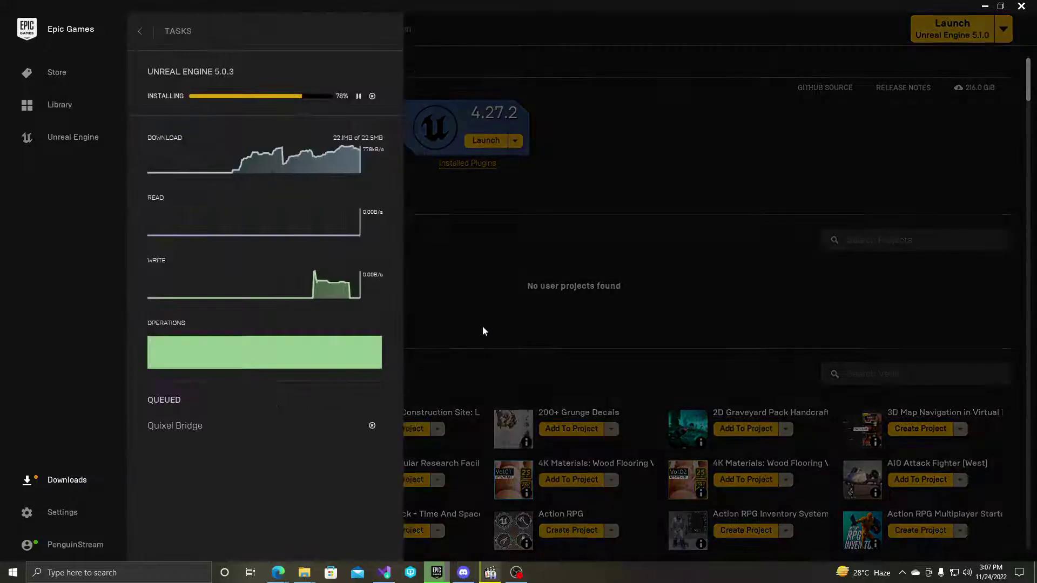
{"action": "left_click", "coordinate": [508, 295]}
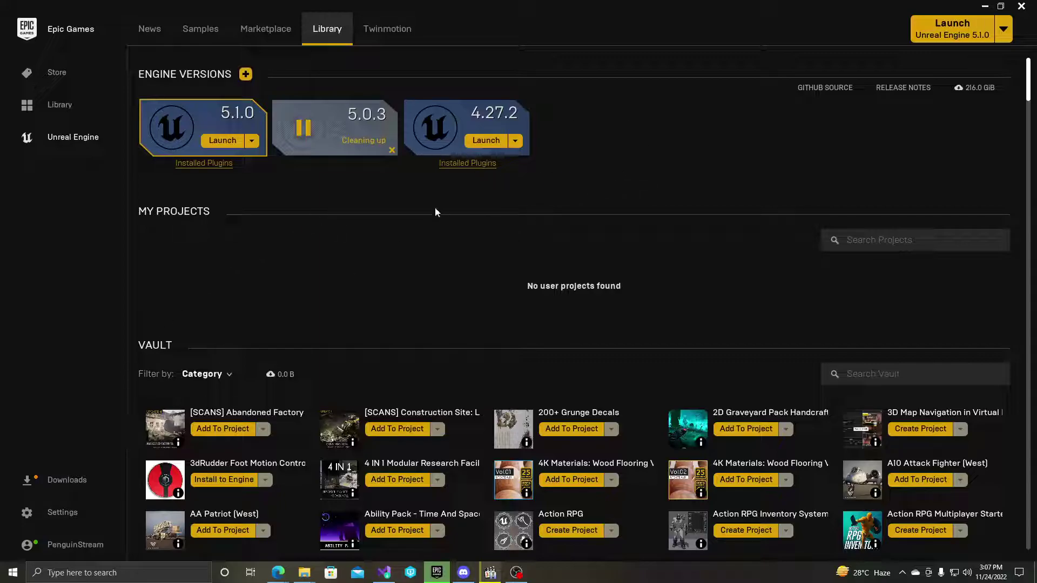
{"action": "left_click", "coordinate": [67, 480]}
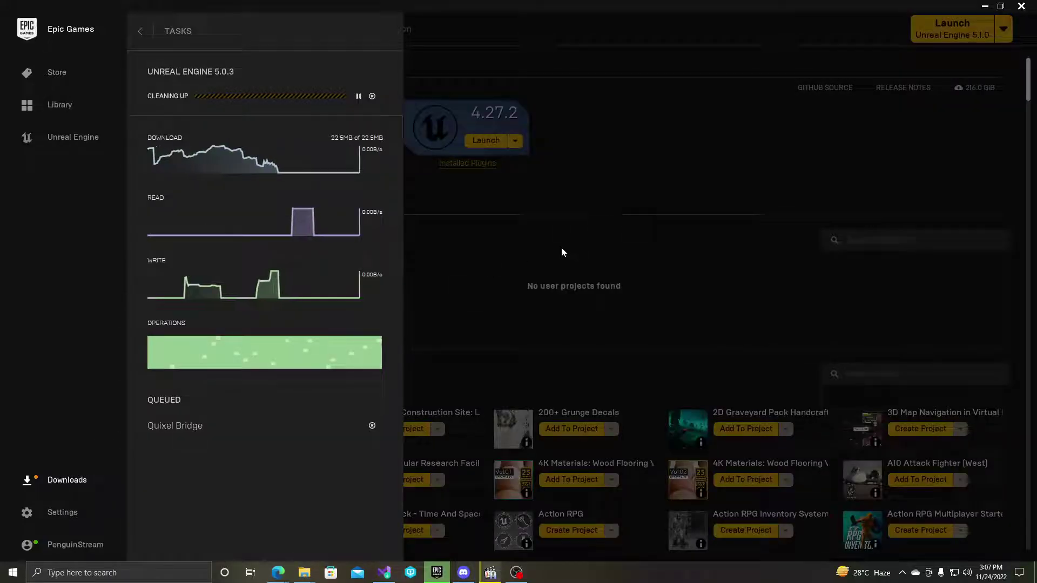
{"action": "left_click", "coordinate": [561, 251]}
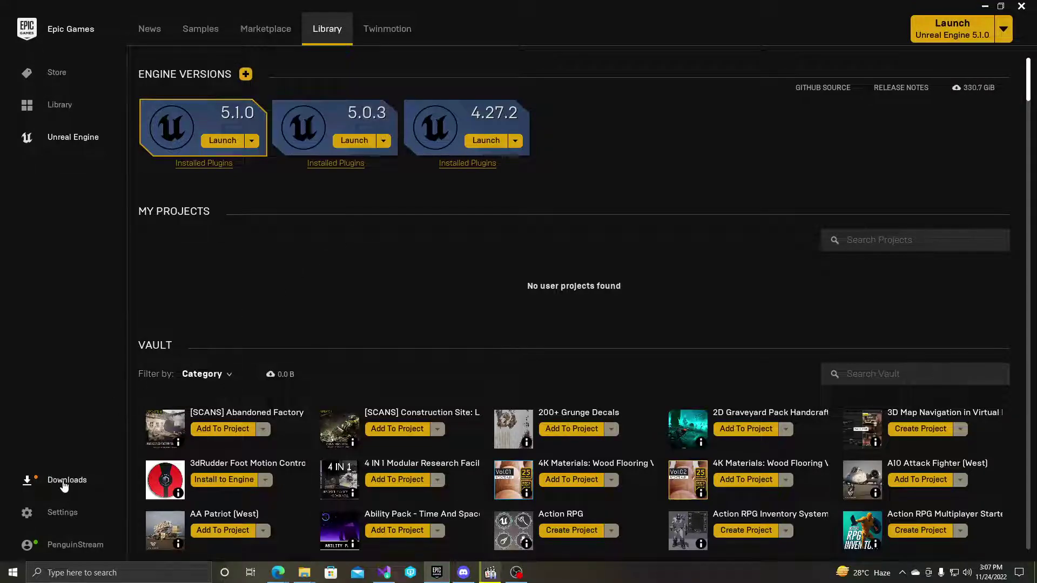
Launch Unreal Engine 5.0.3, browsing the Samples tab while prerequisites install.
{"action": "left_click", "coordinate": [65, 481]}
{"action": "left_click", "coordinate": [450, 256]}
{"action": "left_click", "coordinate": [351, 141]}
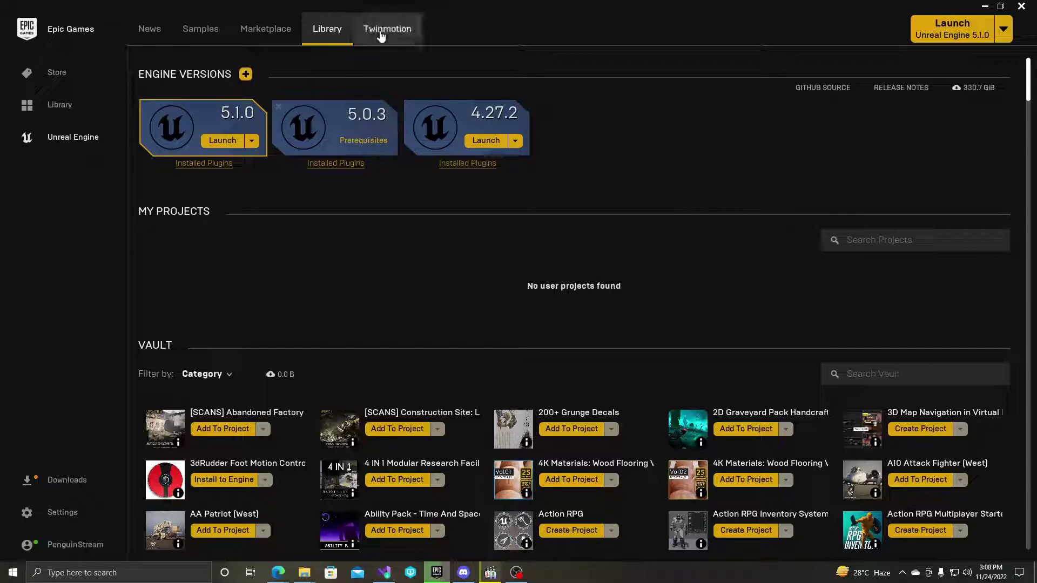
{"action": "left_click", "coordinate": [277, 38]}
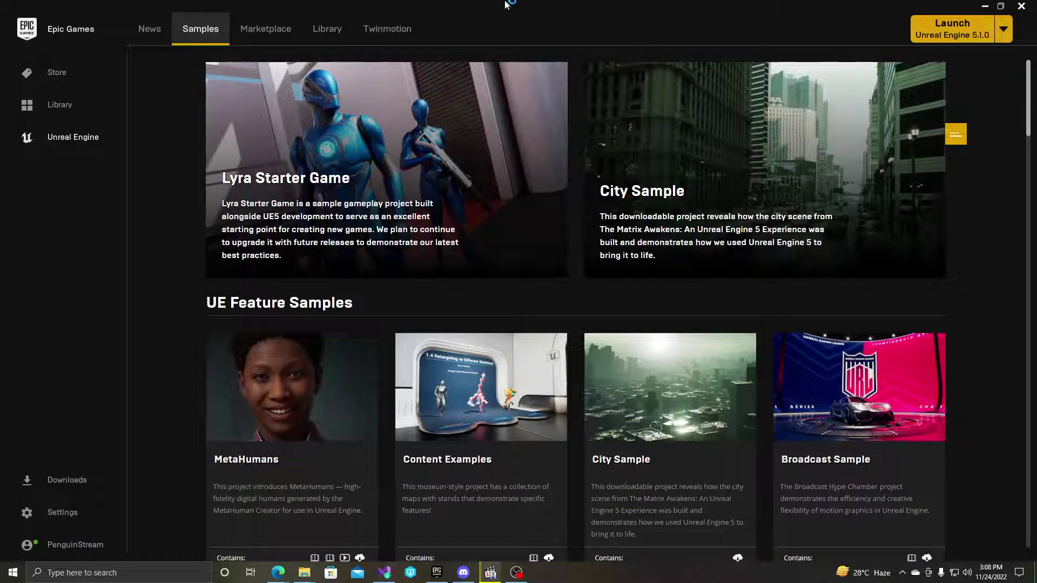
{"action": "left_click", "coordinate": [327, 28]}
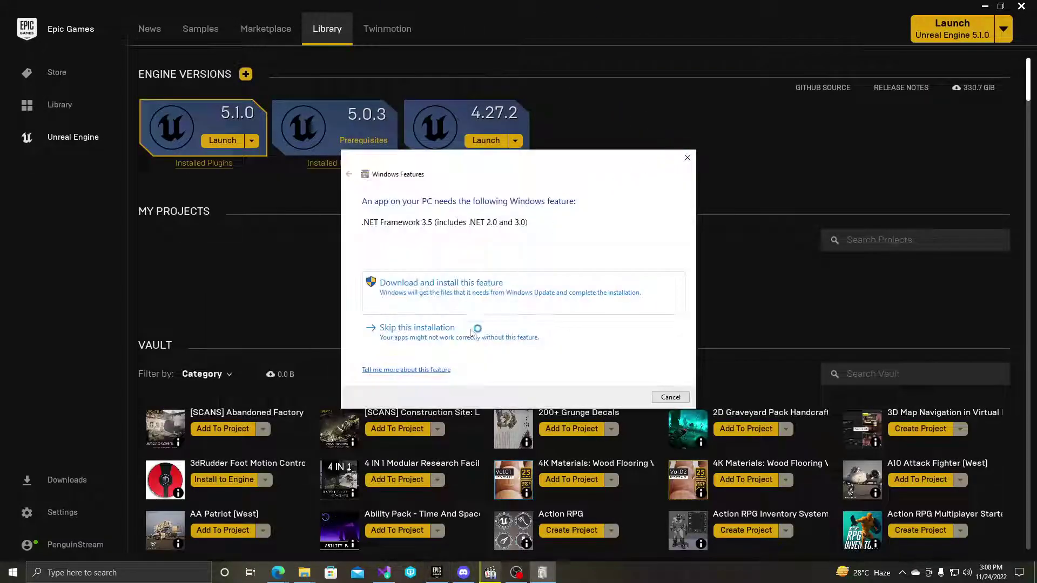
Install .NET Framework 3.5 and allow the launcher and Unreal Editor through the firewall.
{"action": "left_click", "coordinate": [456, 300]}
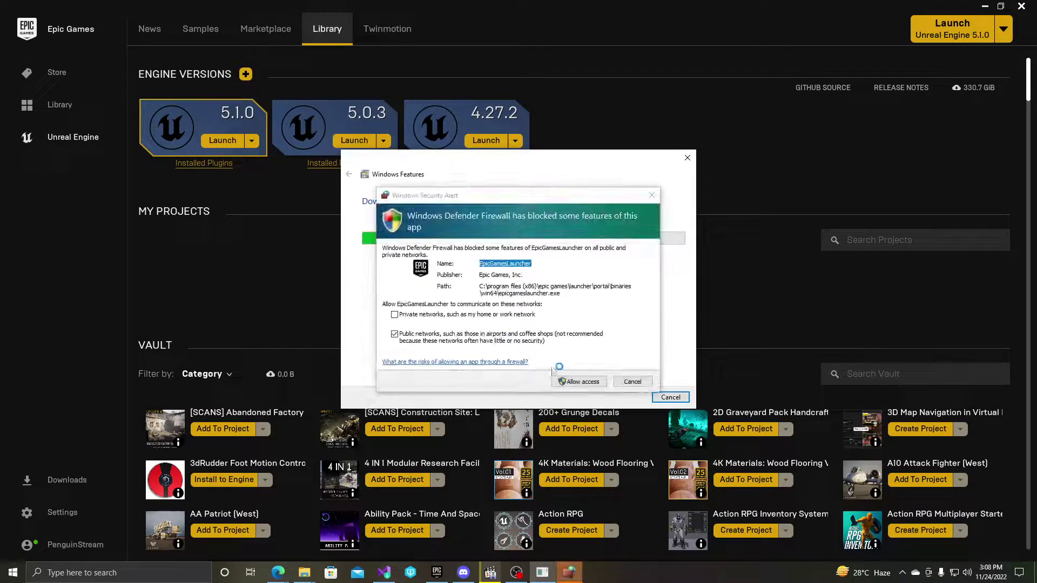
{"action": "left_click", "coordinate": [580, 383]}
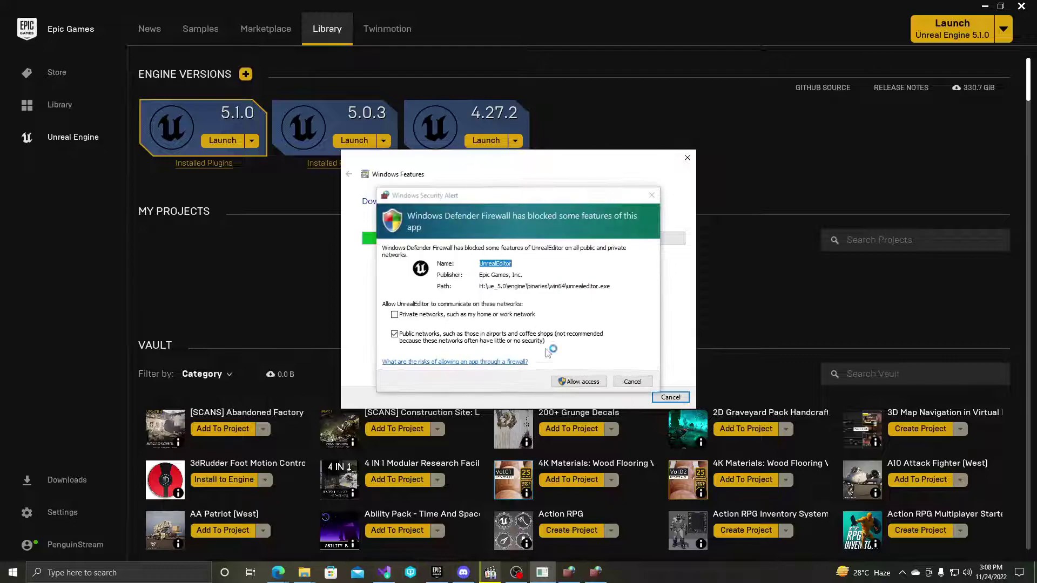
{"action": "left_click", "coordinate": [578, 382]}
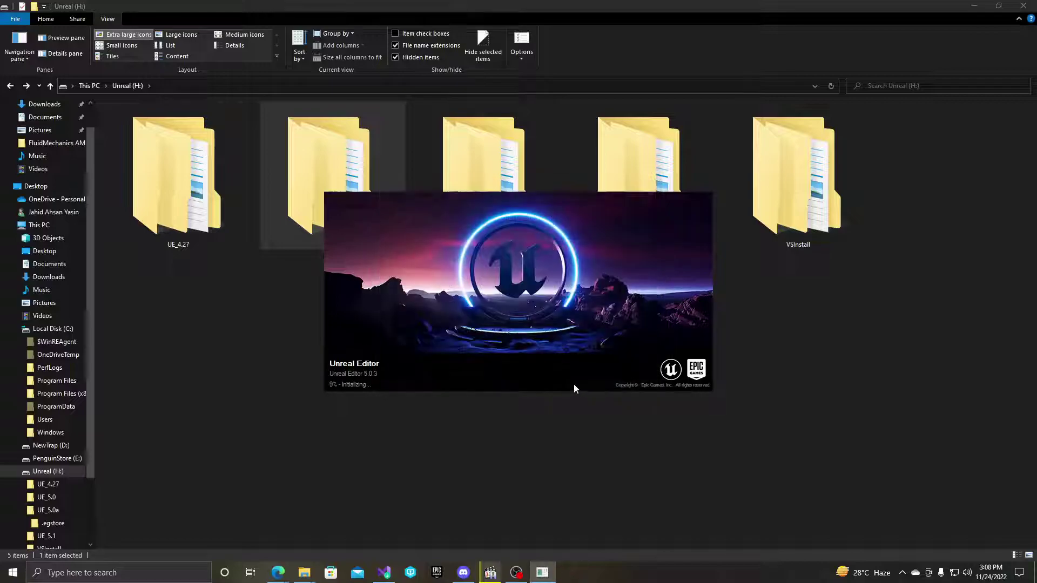
Allow Unreal Insights through Windows Defender Firewall while the editor loads.
{"action": "left_click", "coordinate": [580, 382]}
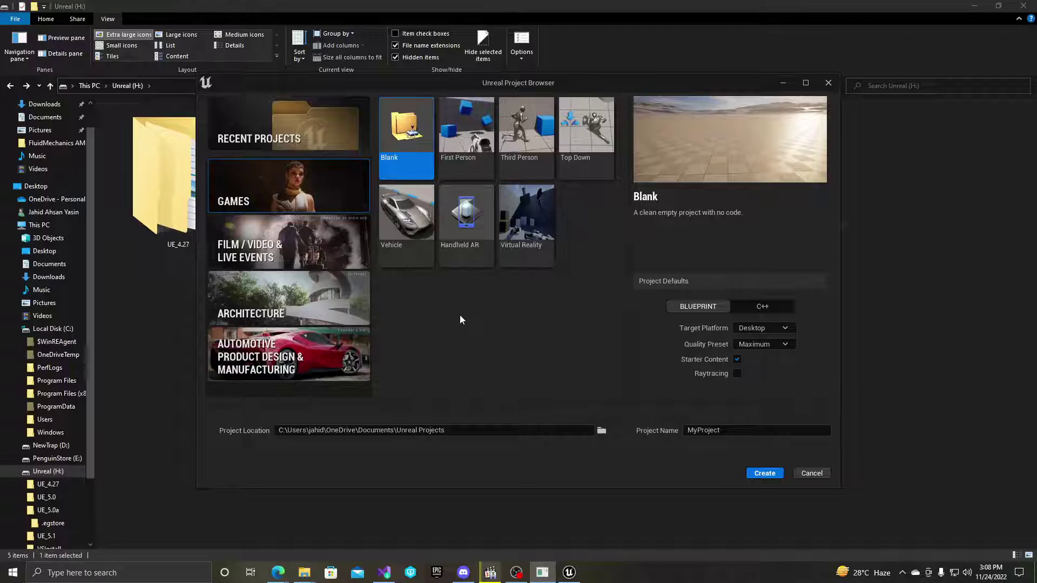
Browse the Recent, Games and Film categories, then select the Third Person game template.
{"action": "left_click", "coordinate": [301, 133]}
{"action": "left_click", "coordinate": [305, 167]}
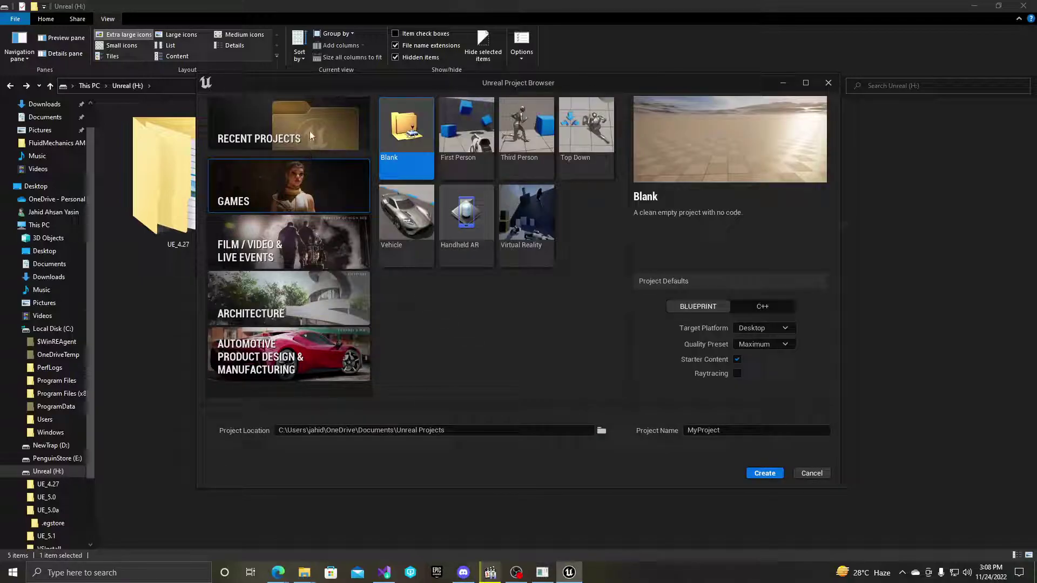
{"action": "left_click", "coordinate": [287, 272]}
{"action": "left_click", "coordinate": [325, 191]}
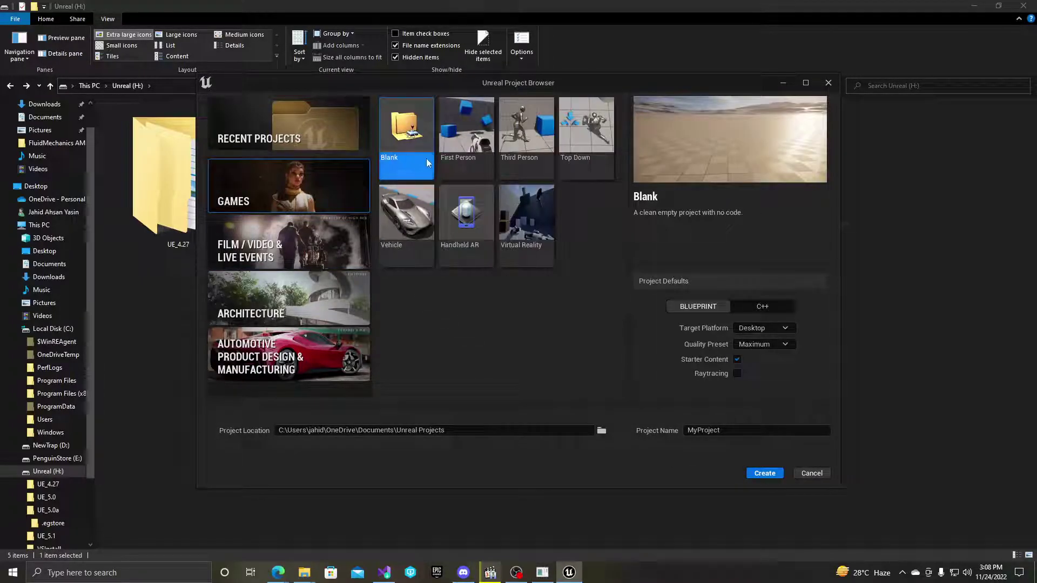
{"action": "left_click", "coordinate": [466, 130]}
{"action": "left_click", "coordinate": [532, 138]}
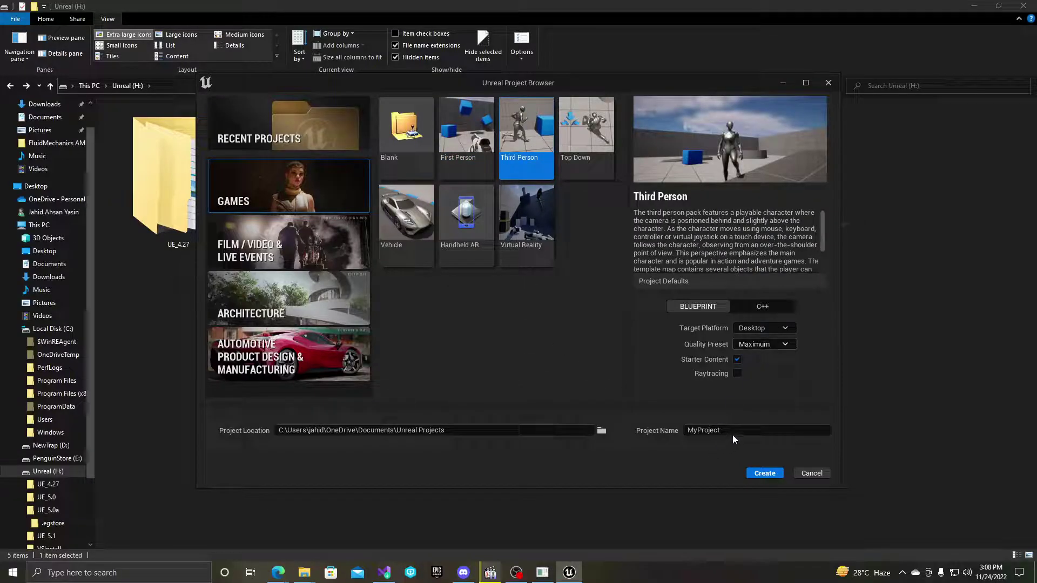
Create a new folder named Projects on the Unreal (H:) drive in the location picker.
{"action": "left_click", "coordinate": [601, 431]}
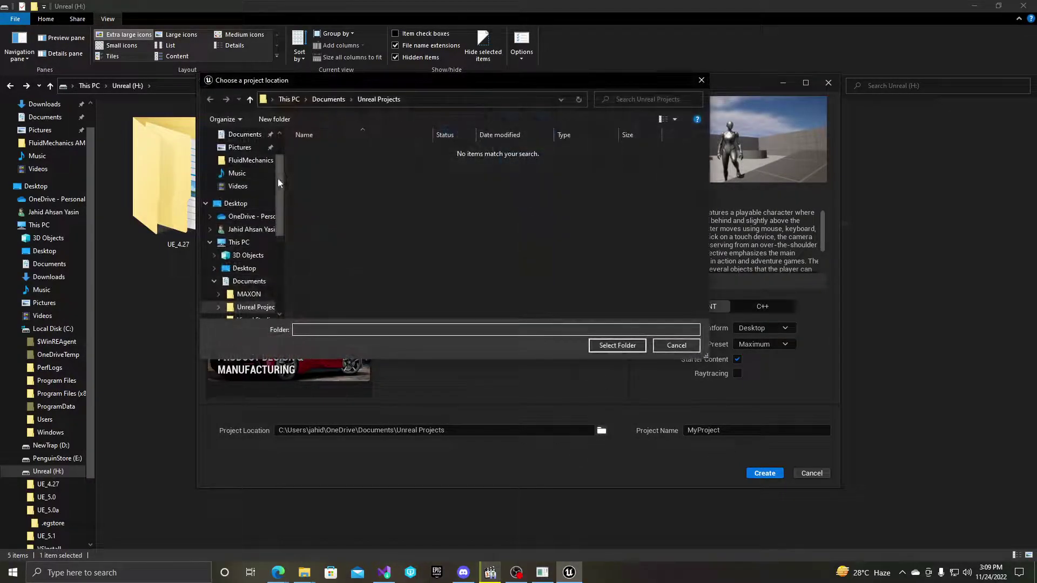
{"action": "scroll", "coordinate": [278, 183], "scroll_direction": "down", "scroll_amount": 5}
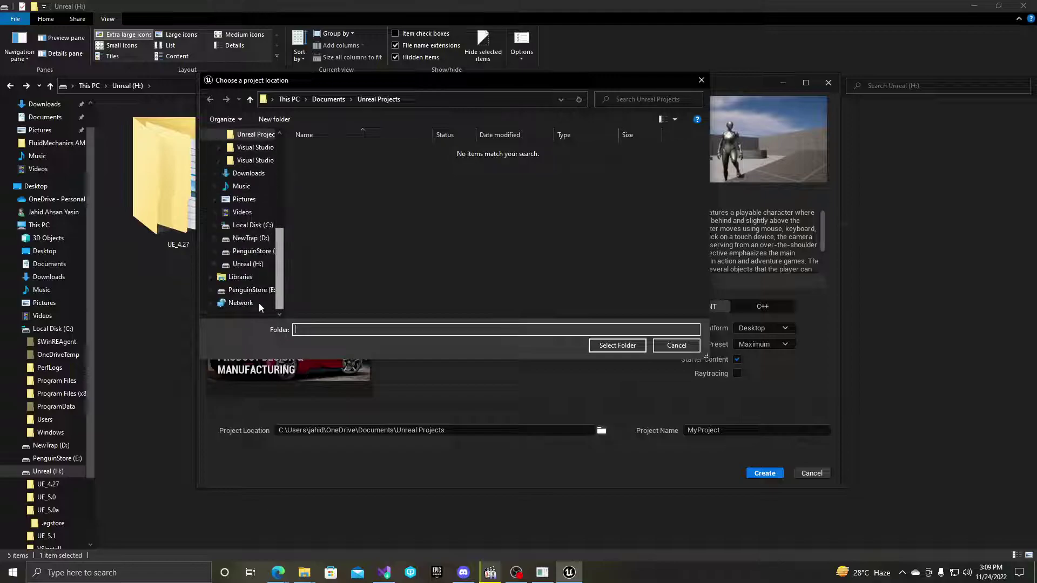
{"action": "left_click", "coordinate": [262, 266]}
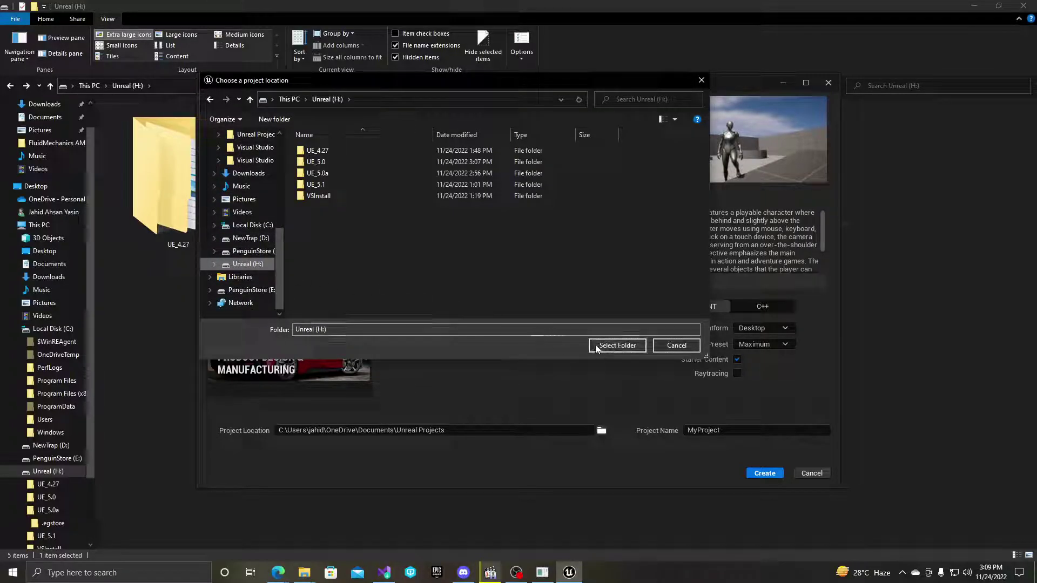
{"action": "right_click", "coordinate": [445, 254]}
{"action": "mouse_move", "coordinate": [503, 402]}
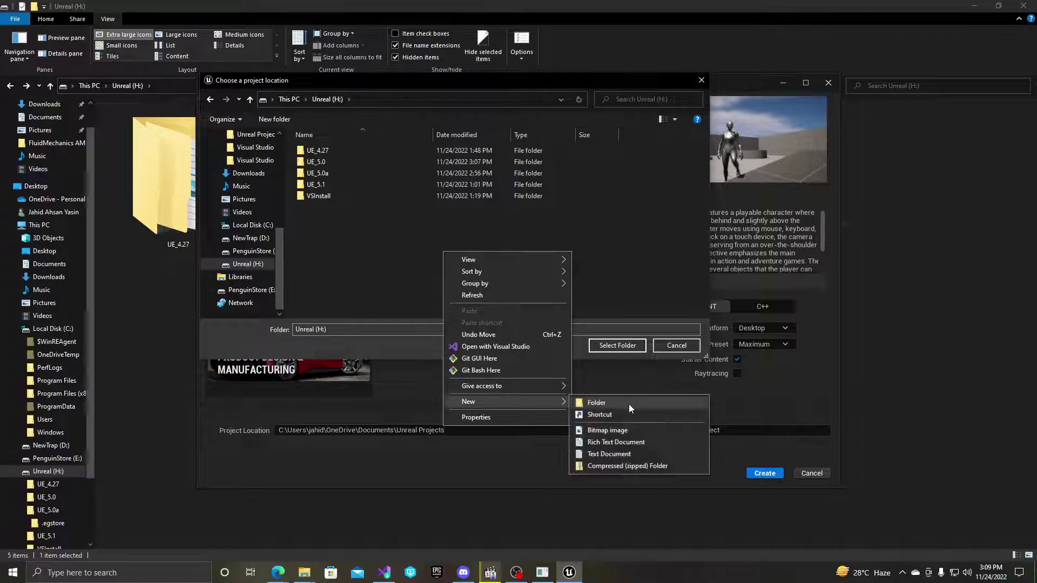
{"action": "left_click", "coordinate": [628, 404]}
{"action": "type", "text": "Proj"}
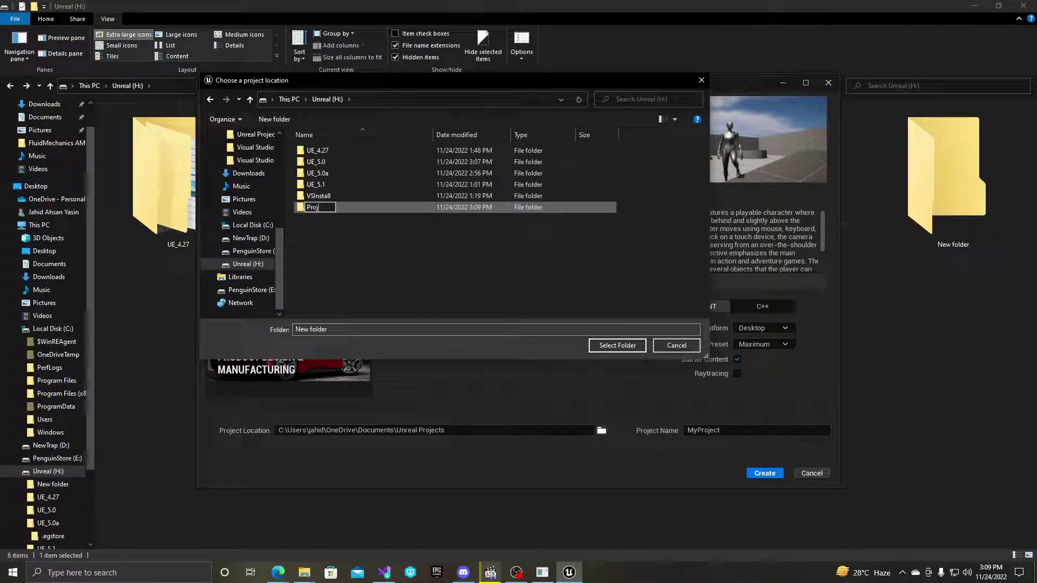
{"action": "type", "text": "ects"}
{"action": "key", "text": "Return"}
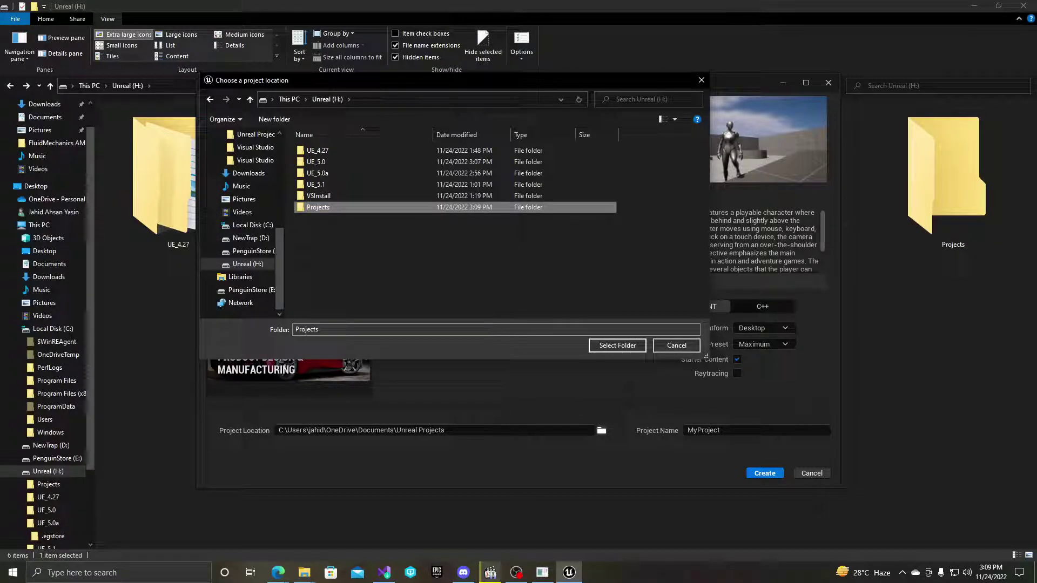
Set H:\Projects as the location and create the MyProject Third Person project.
{"action": "left_click", "coordinate": [617, 346]}
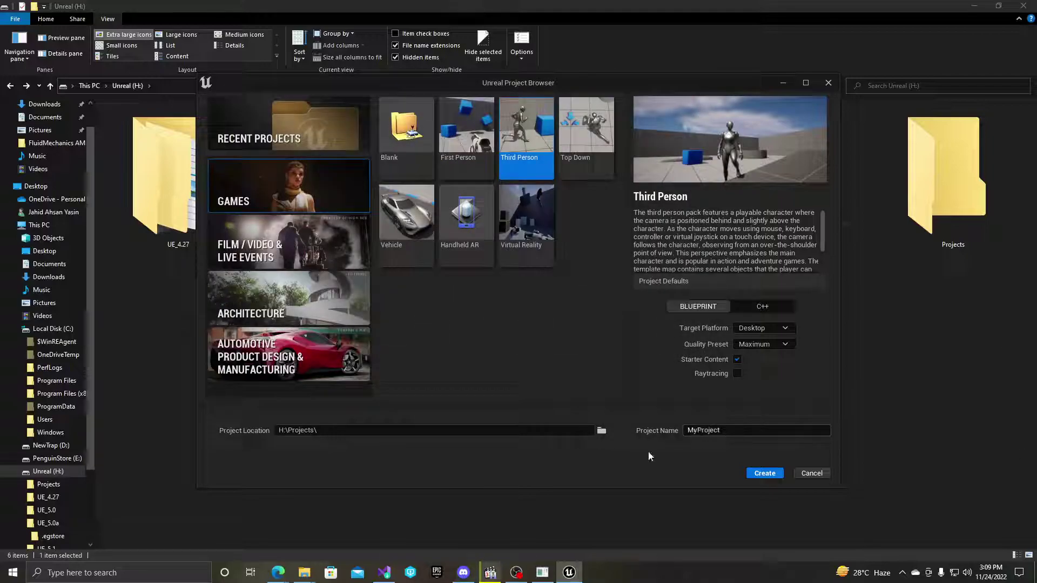
{"action": "left_click", "coordinate": [779, 476]}
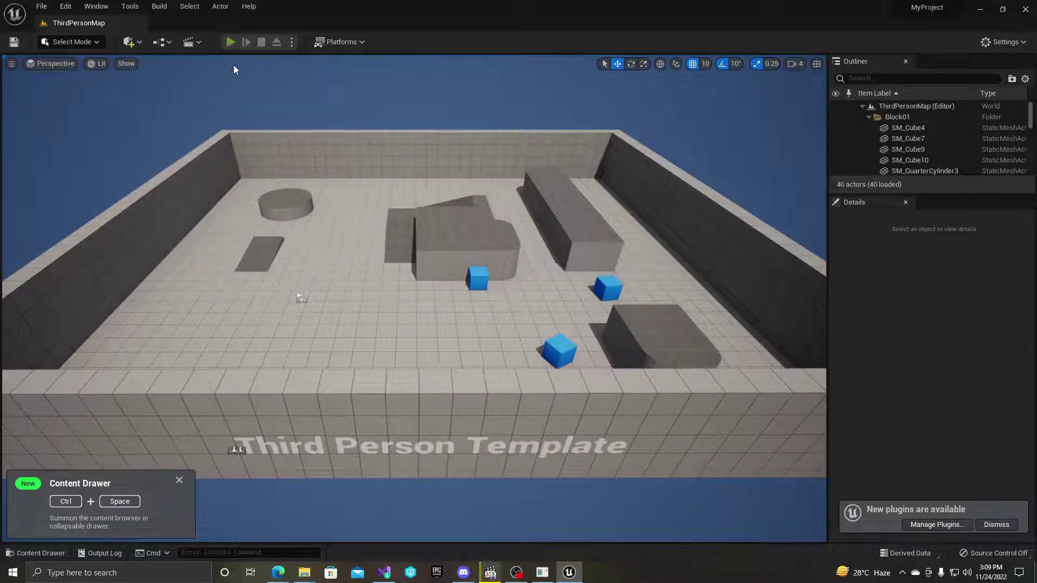
Play ThirdPersonMap with Alt+P, run and jump the character, then stop with Esc.
{"action": "key", "text": "alt+p"}
{"action": "key", "text": "a"}
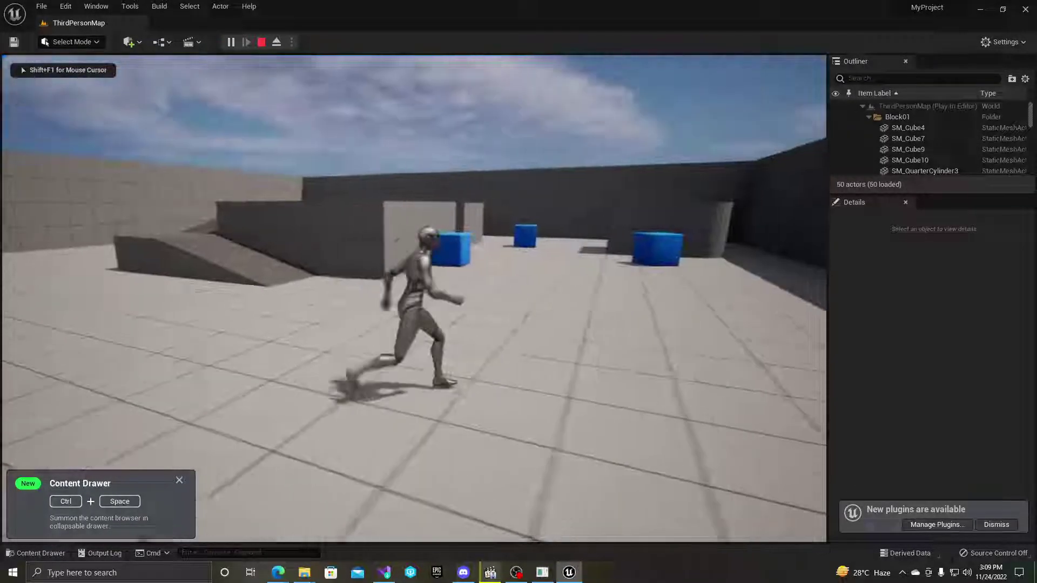
{"action": "key", "text": "space"}
{"action": "key", "text": "w"}
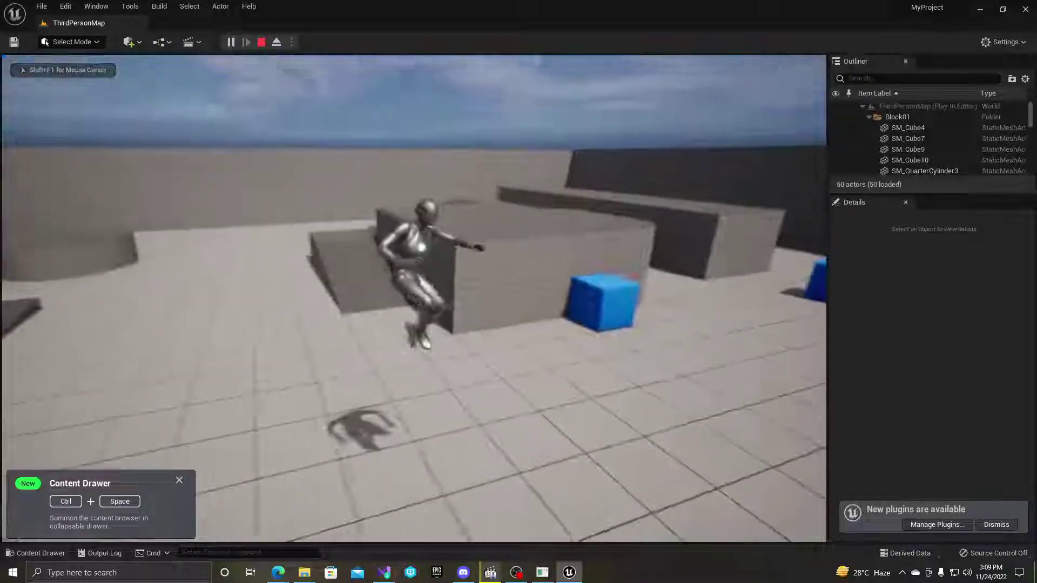
{"action": "key", "text": "Escape"}
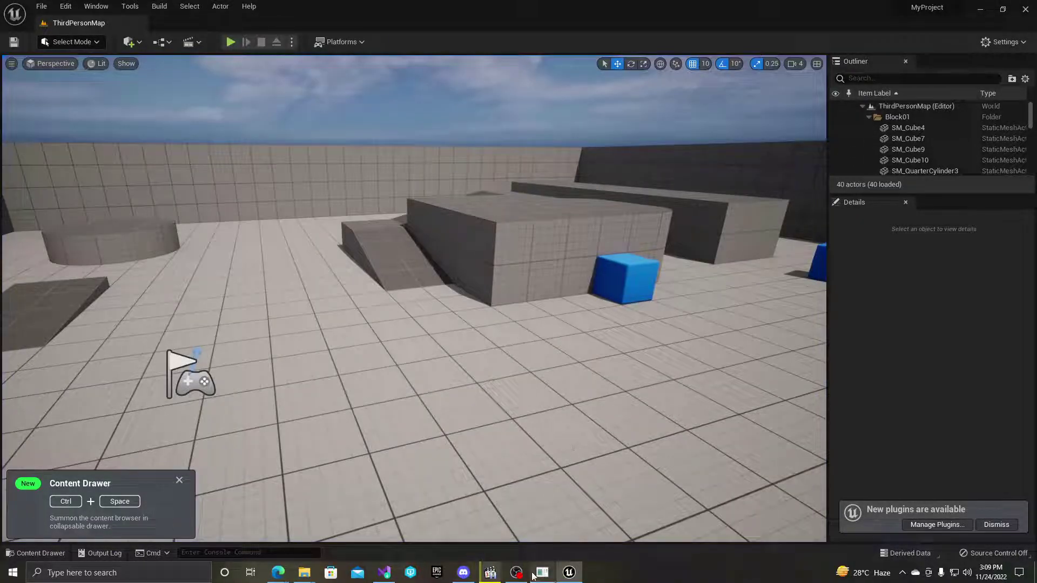